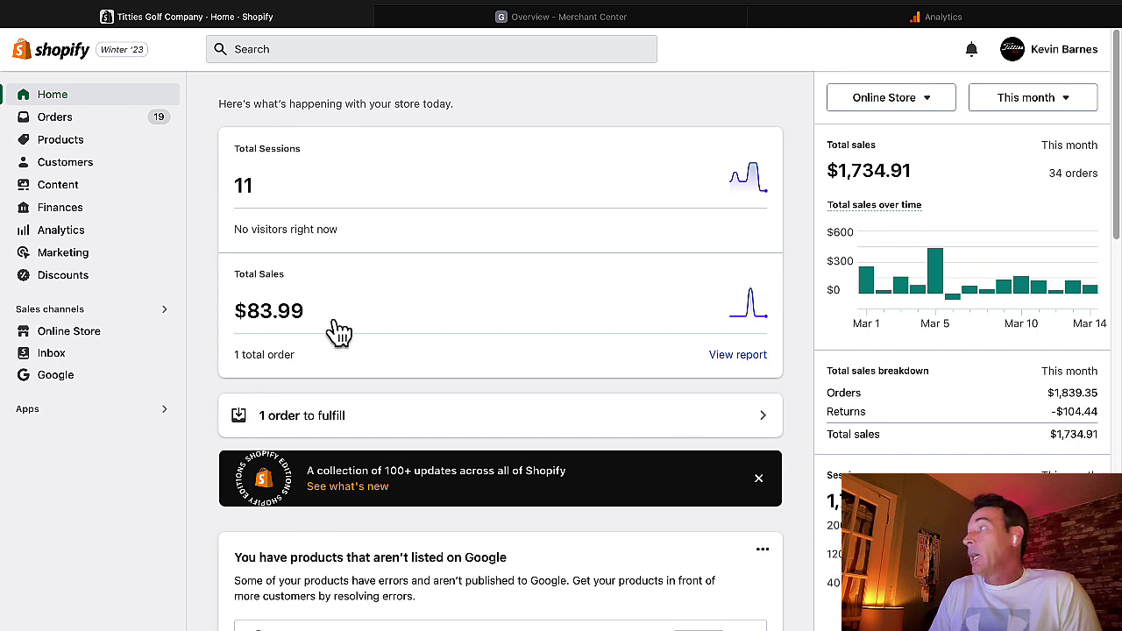
- Check the online store's total sales for this month and for yesterday on the Shopify dashboard
{"action": "left_click_drag", "start_coordinate": [935, 174], "coordinate": [859, 158]}
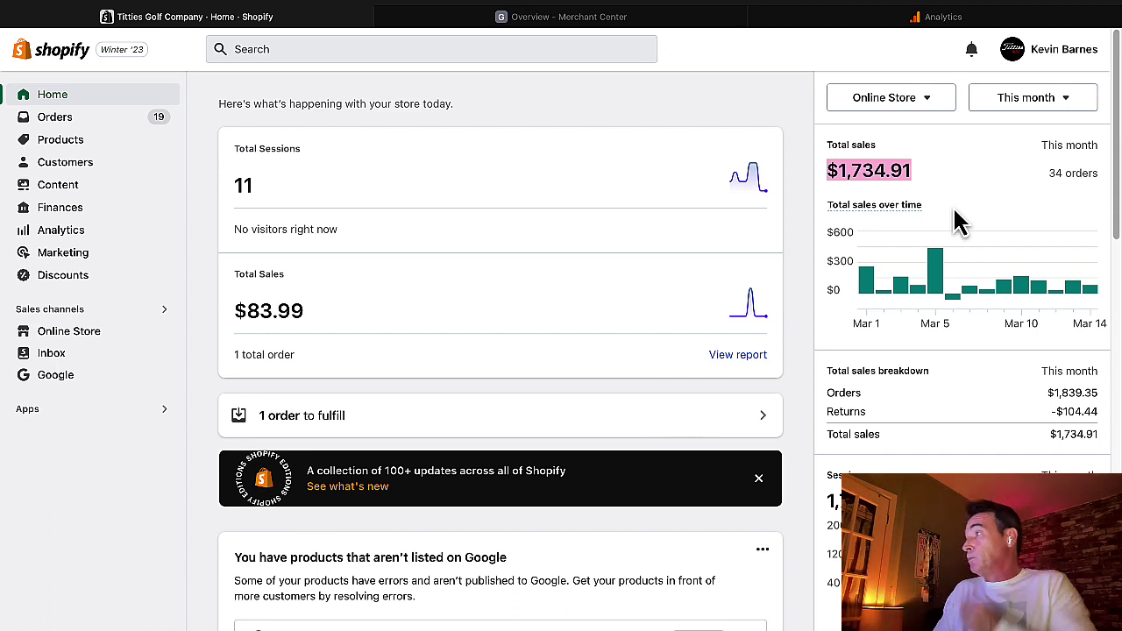
{"action": "left_click", "coordinate": [1009, 99]}
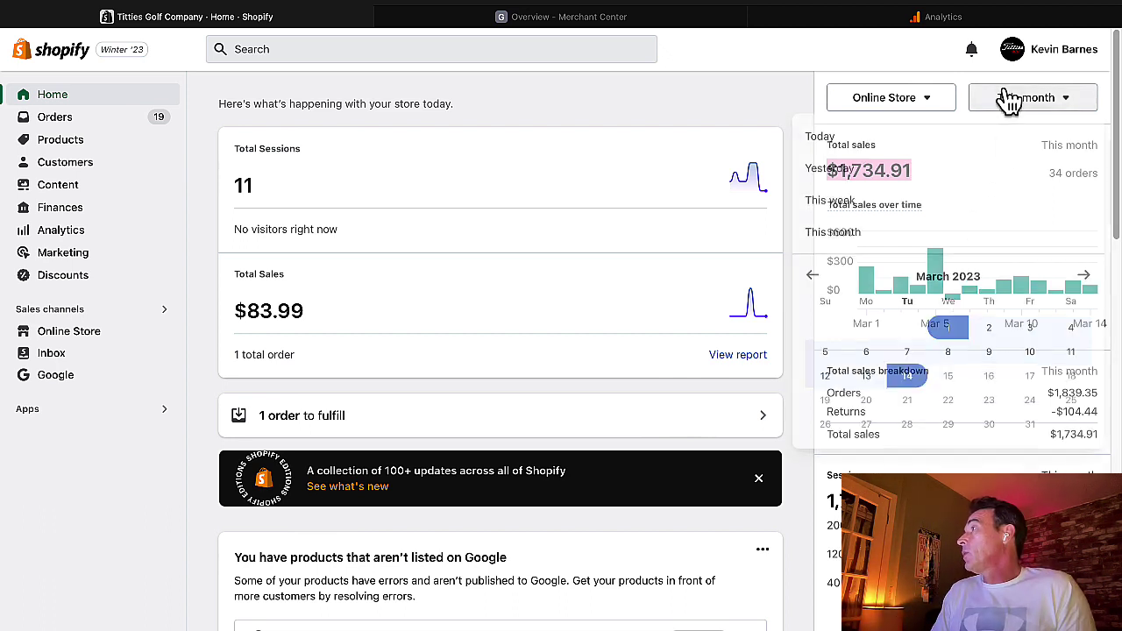
{"action": "left_click", "coordinate": [901, 172]}
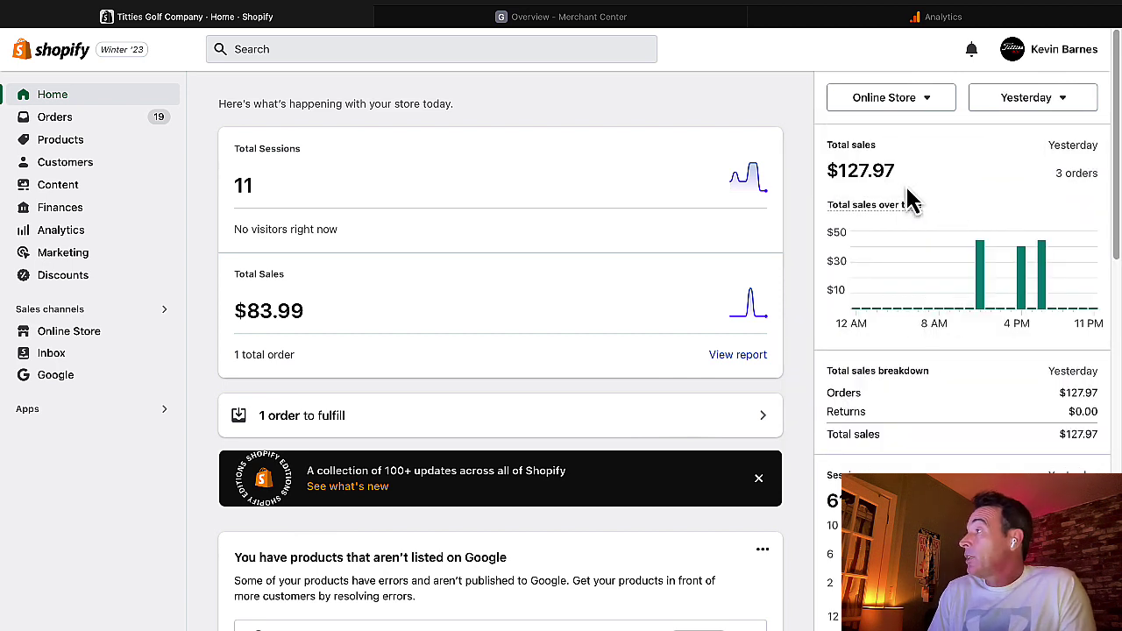
{"action": "double_click", "coordinate": [867, 171]}
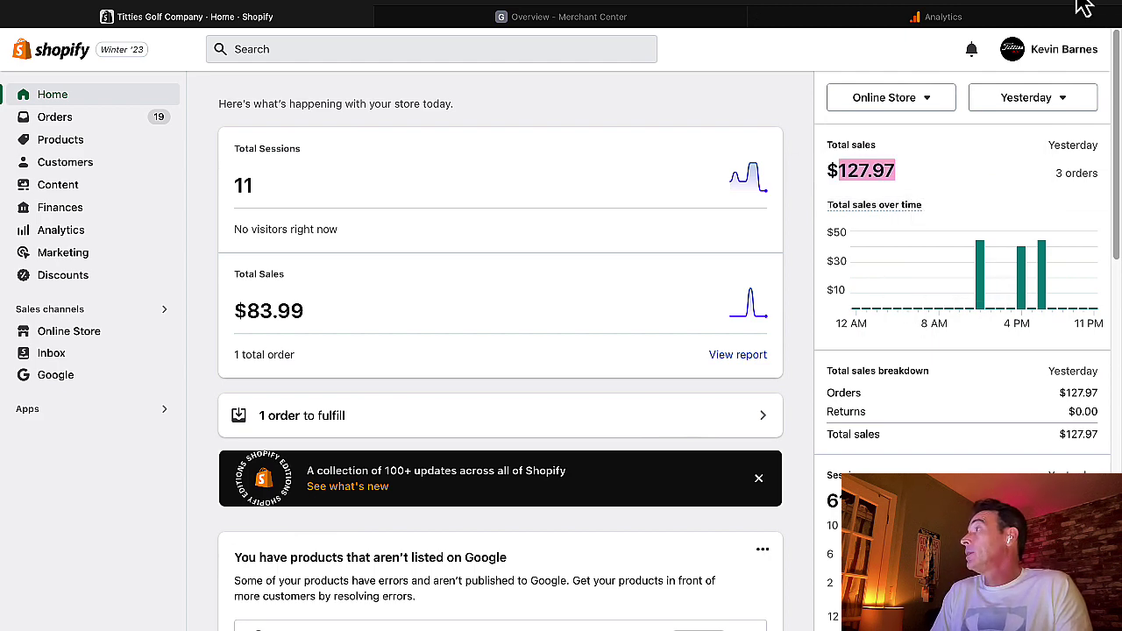
- Open ads.google.com in a new browser tab and switch to the Titties Golf Company account
{"action": "key", "text": "super+t"}
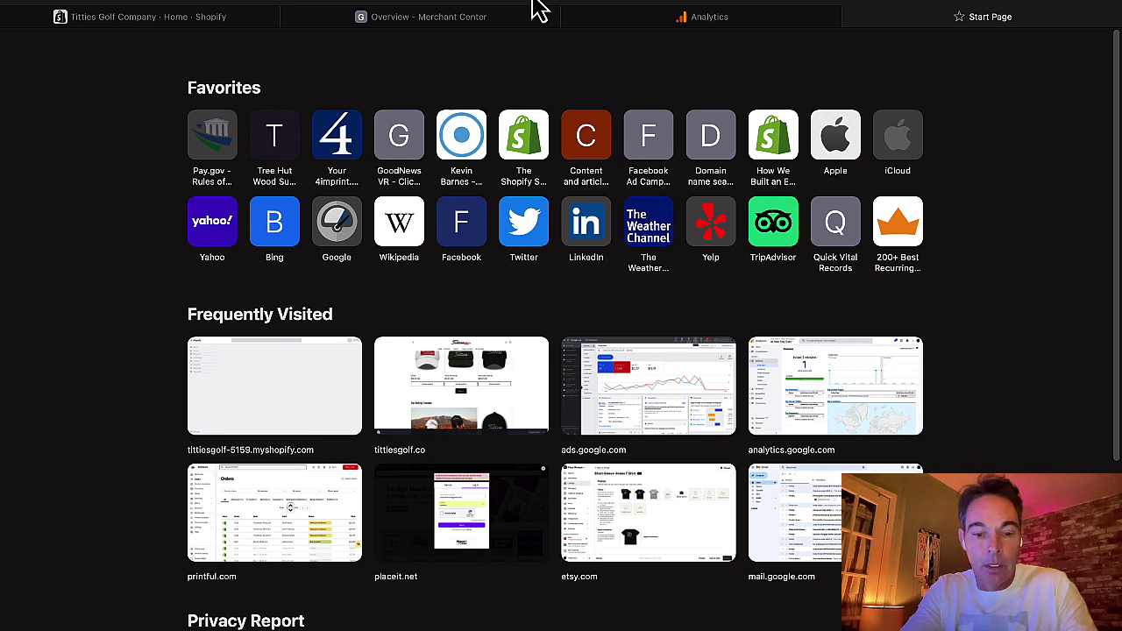
{"action": "type", "text": "ad"}
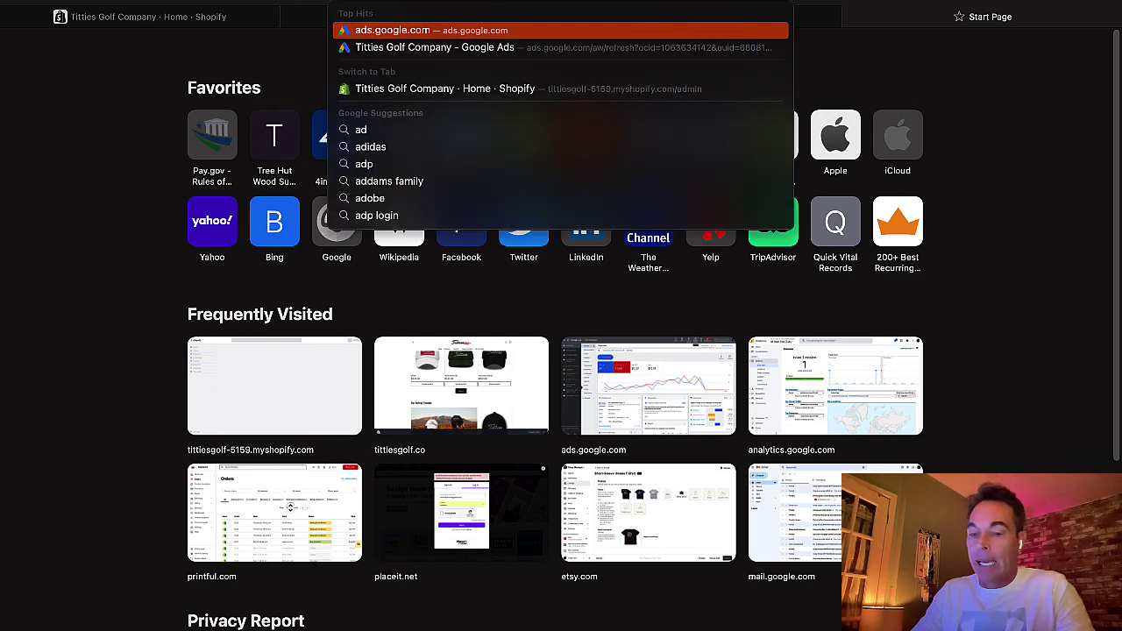
{"action": "key", "text": "Return"}
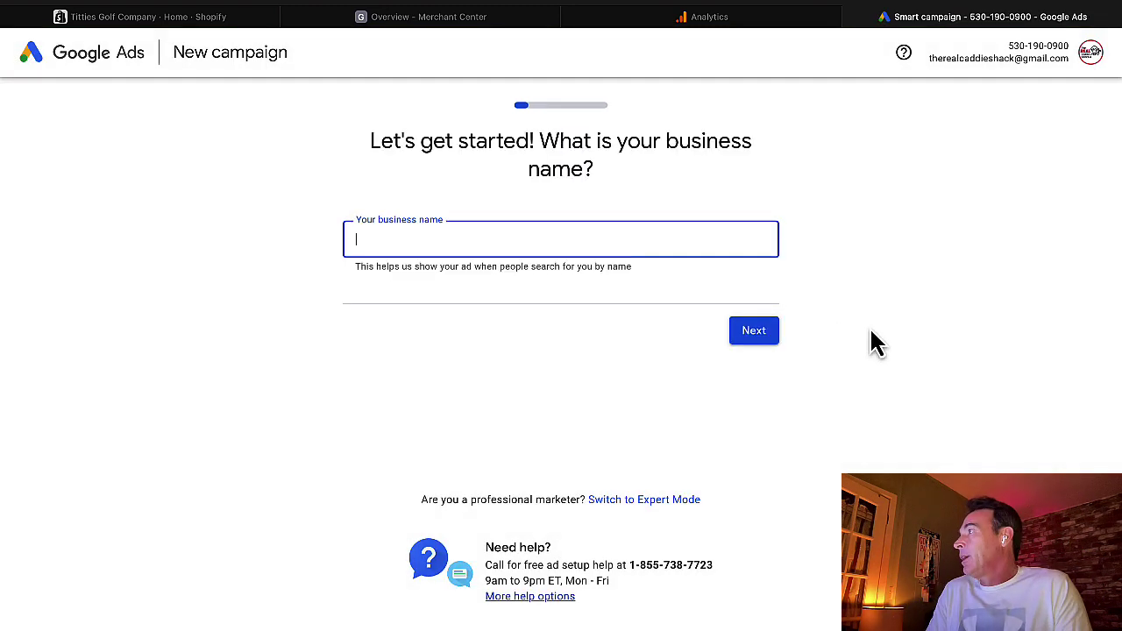
{"action": "left_click", "coordinate": [1093, 55]}
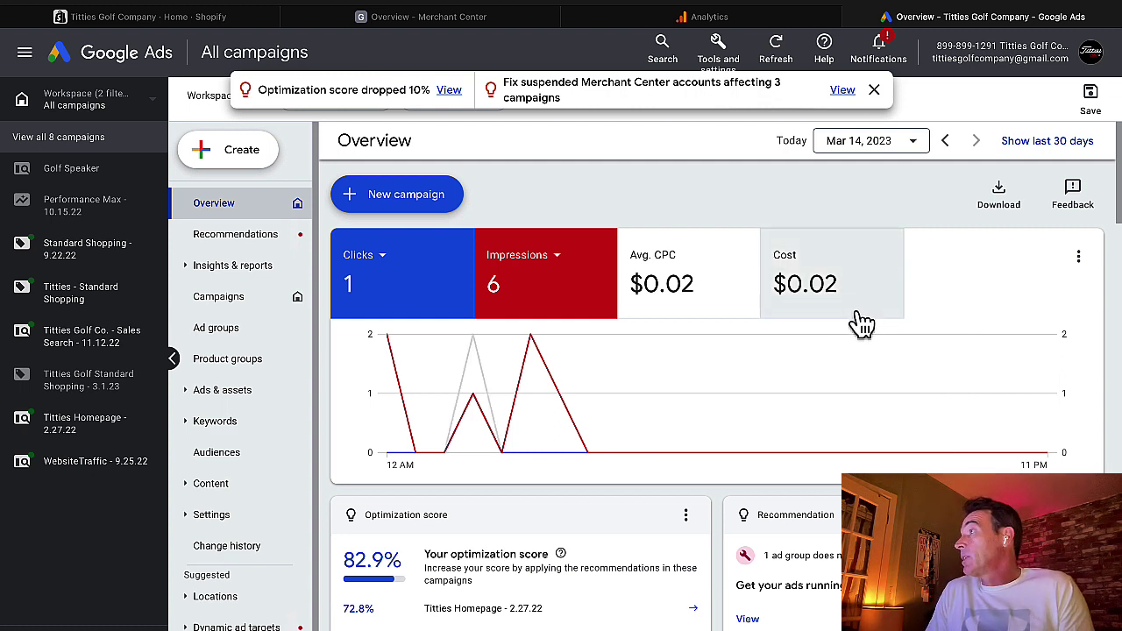
{"action": "mouse_move", "coordinate": [378, 624]}
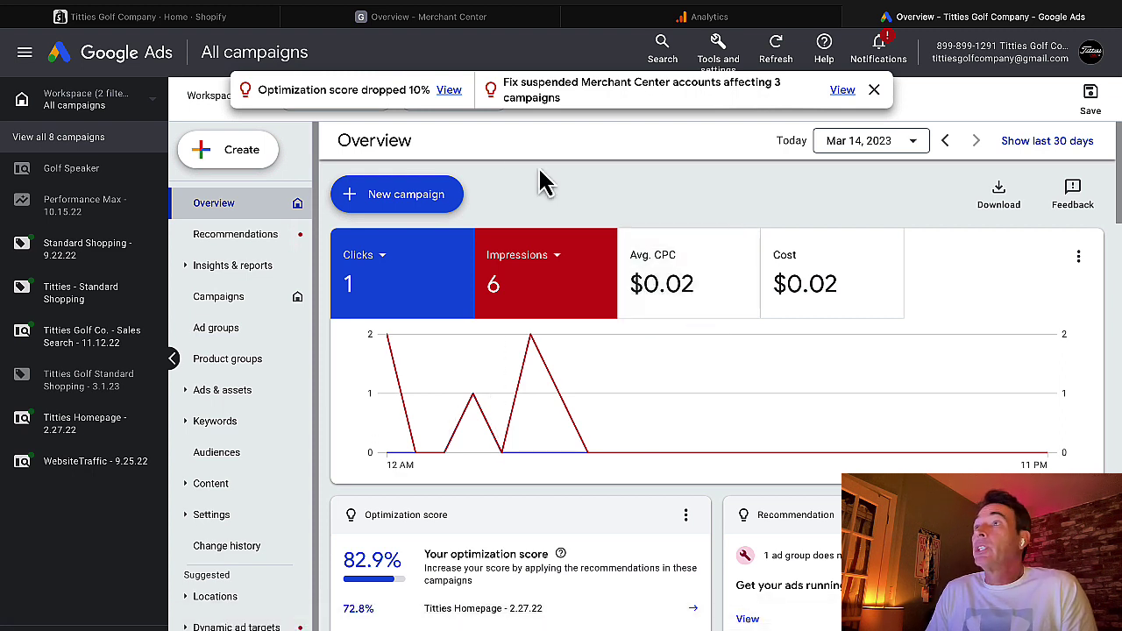
- Compare the Shopify sales with the Google Ads overview, setting the overview's date range to Yesterday
{"action": "left_click", "coordinate": [220, 17]}
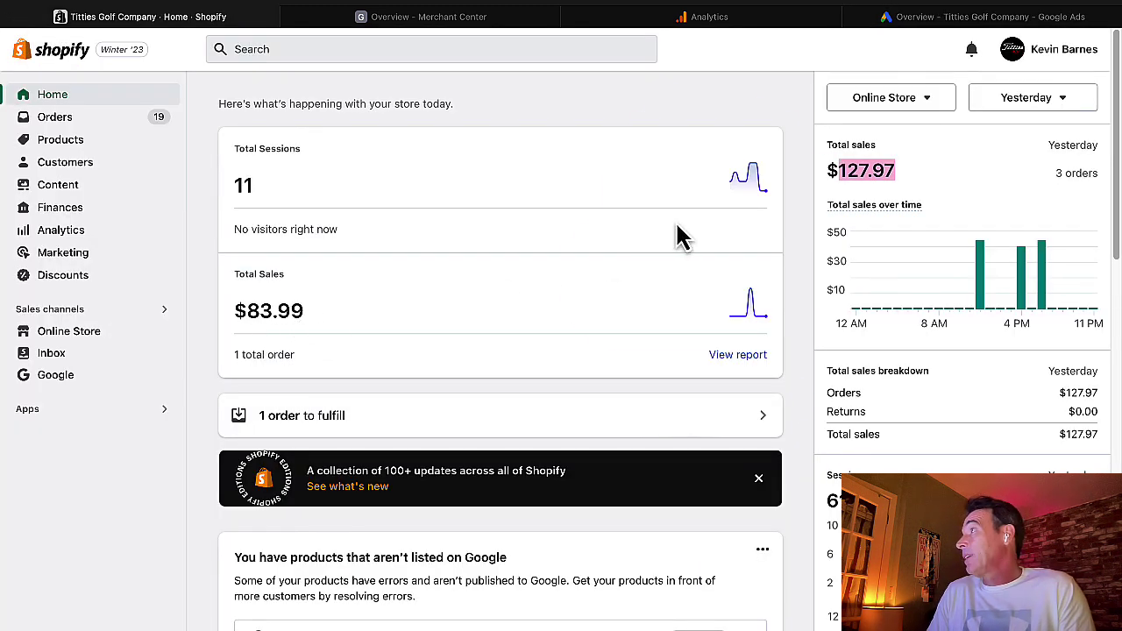
{"action": "left_click", "coordinate": [909, 18]}
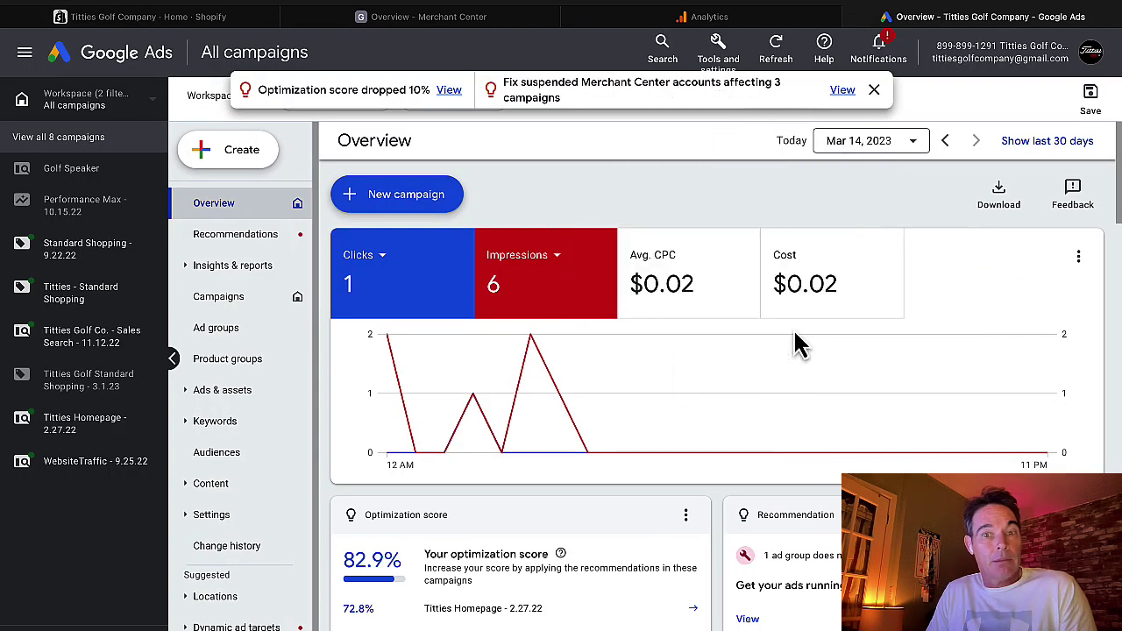
{"action": "left_click", "coordinate": [873, 158]}
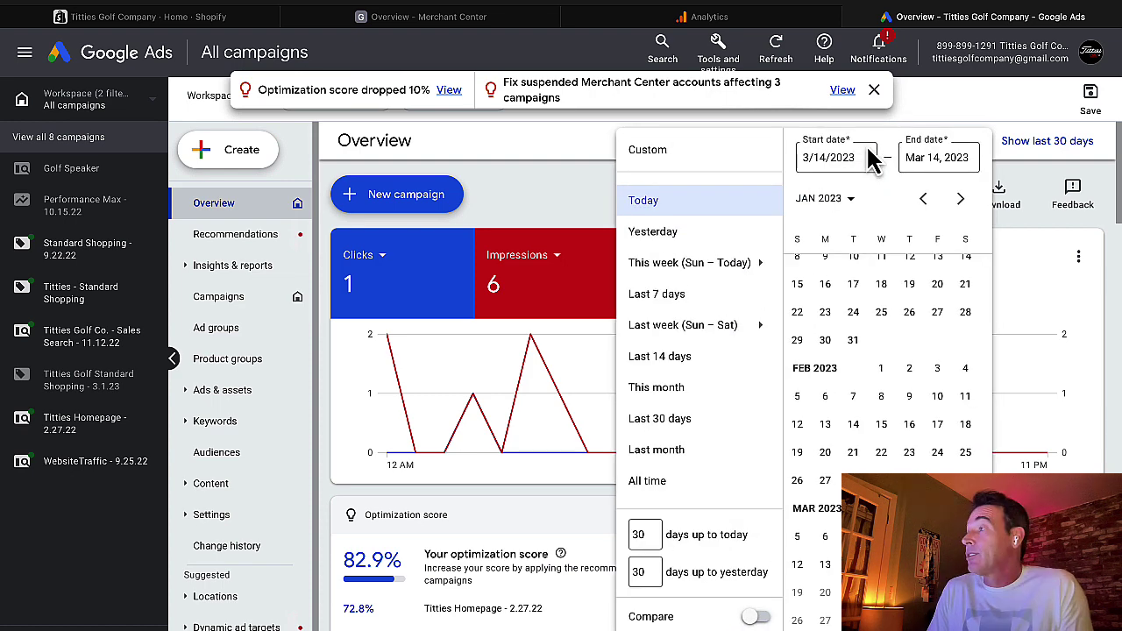
{"action": "left_click", "coordinate": [665, 233]}
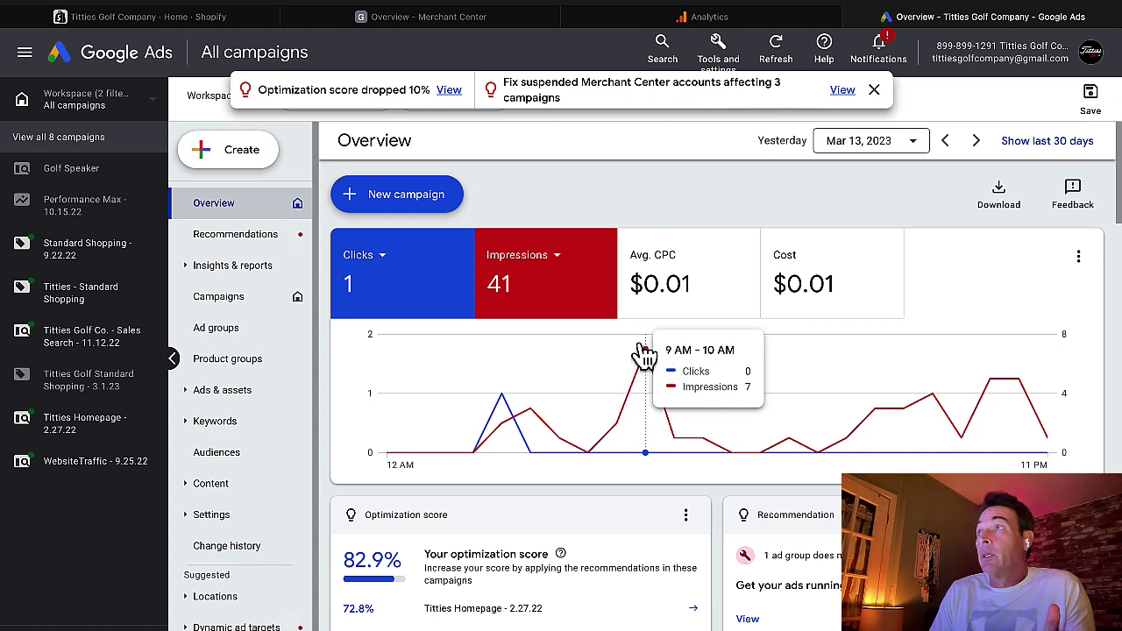
- Review the product status in Shopify's Google sales channel and the account issues on the Google Merchant Center overview
{"action": "left_click", "coordinate": [203, 18]}
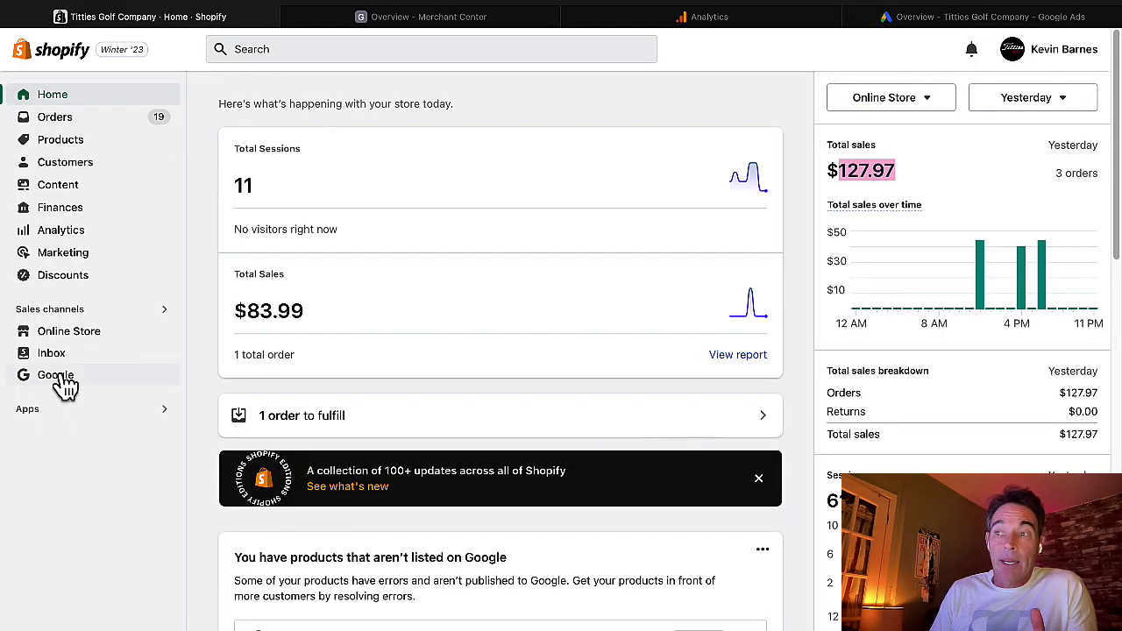
{"action": "left_click", "coordinate": [119, 383]}
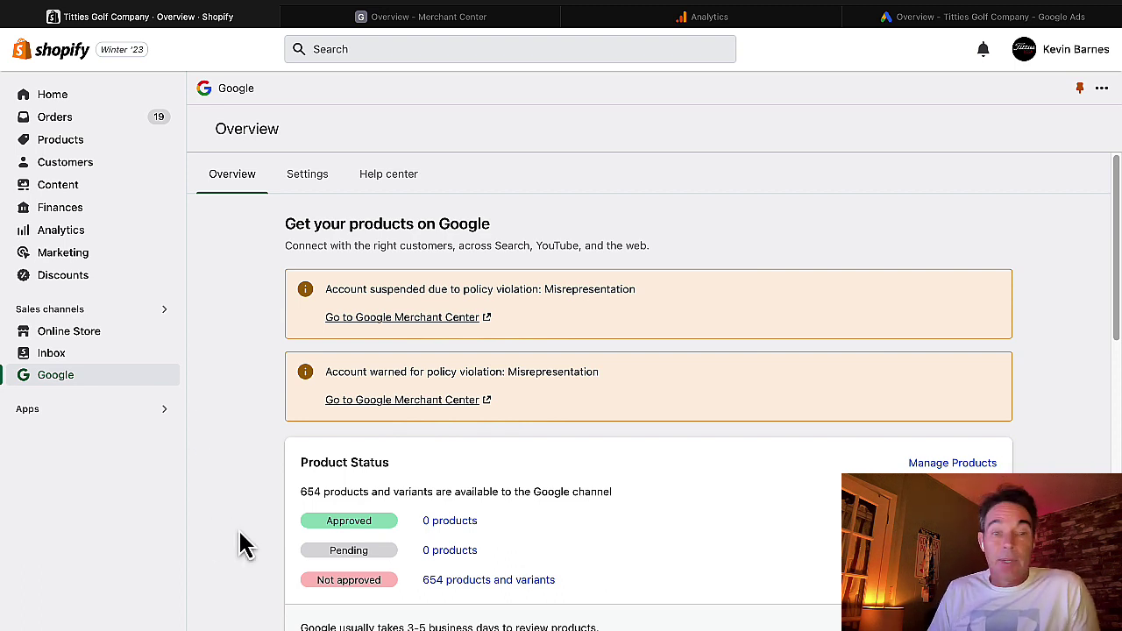
{"action": "scroll", "coordinate": [284, 554], "scroll_direction": "down", "scroll_amount": 1}
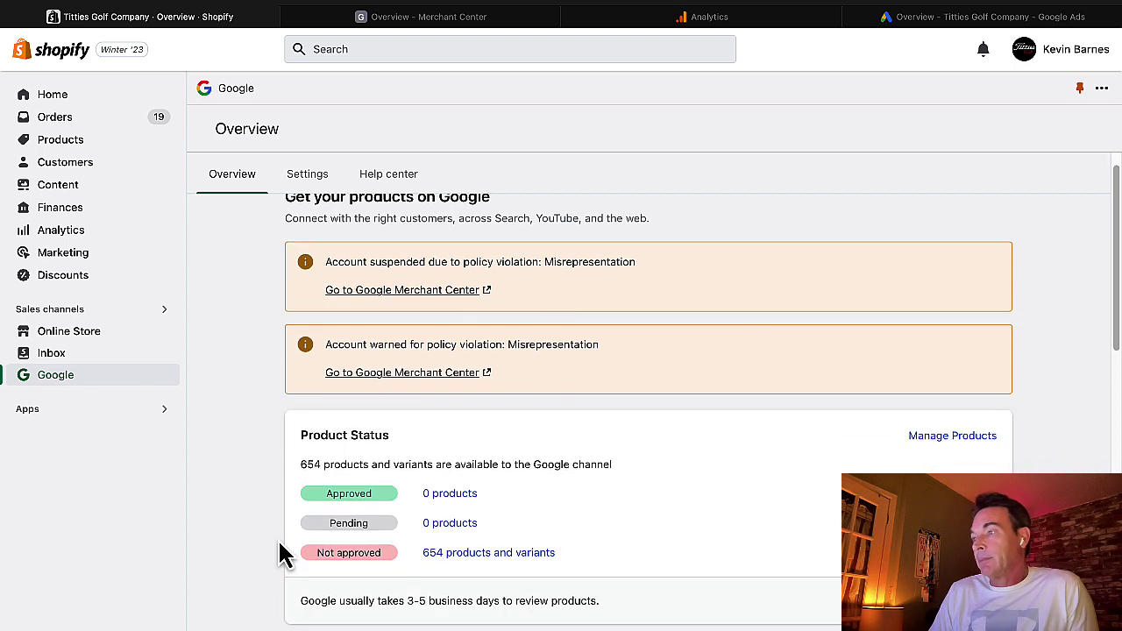
{"action": "scroll", "coordinate": [282, 553], "scroll_direction": "down", "scroll_amount": 5}
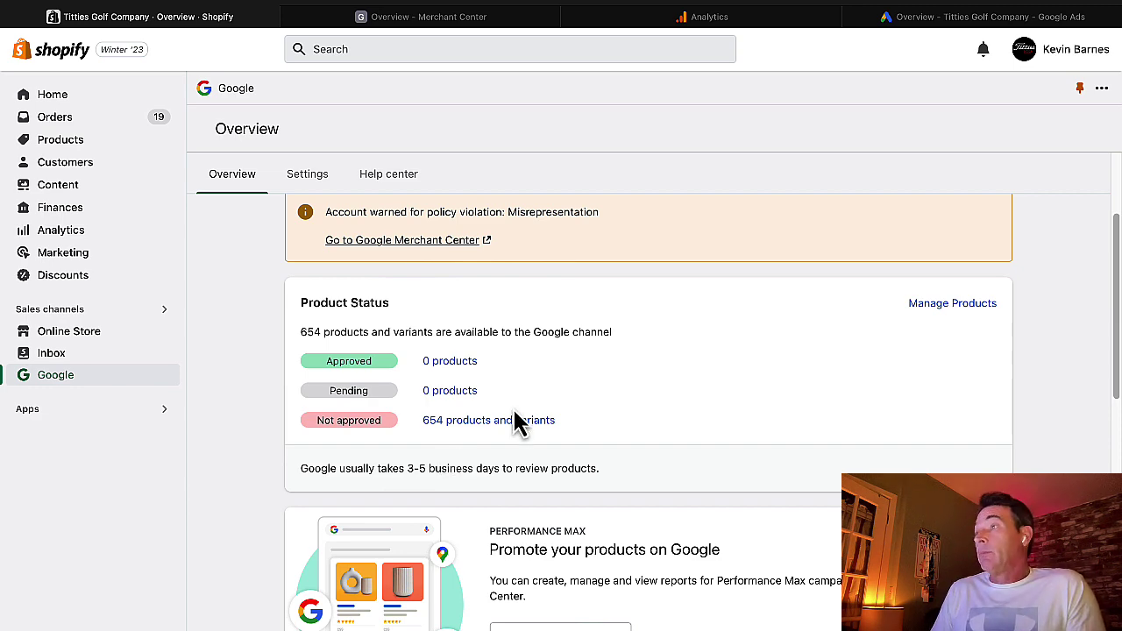
{"action": "left_click", "coordinate": [478, 17]}
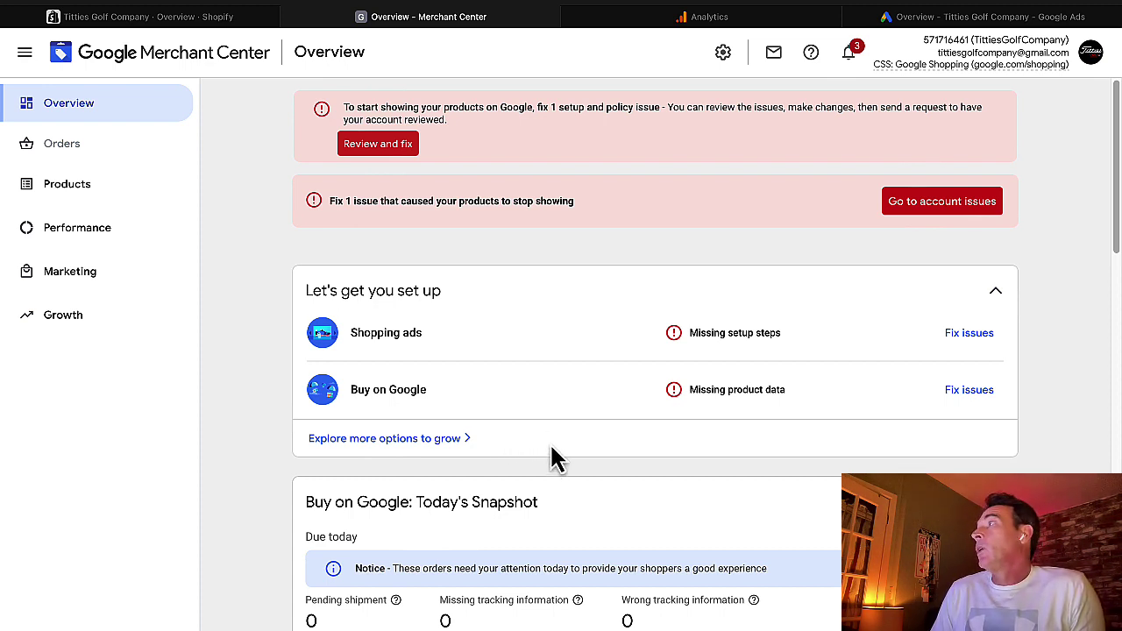
- Start a new campaign in Google Ads with Sales as its objective
{"action": "left_click", "coordinate": [921, 26]}
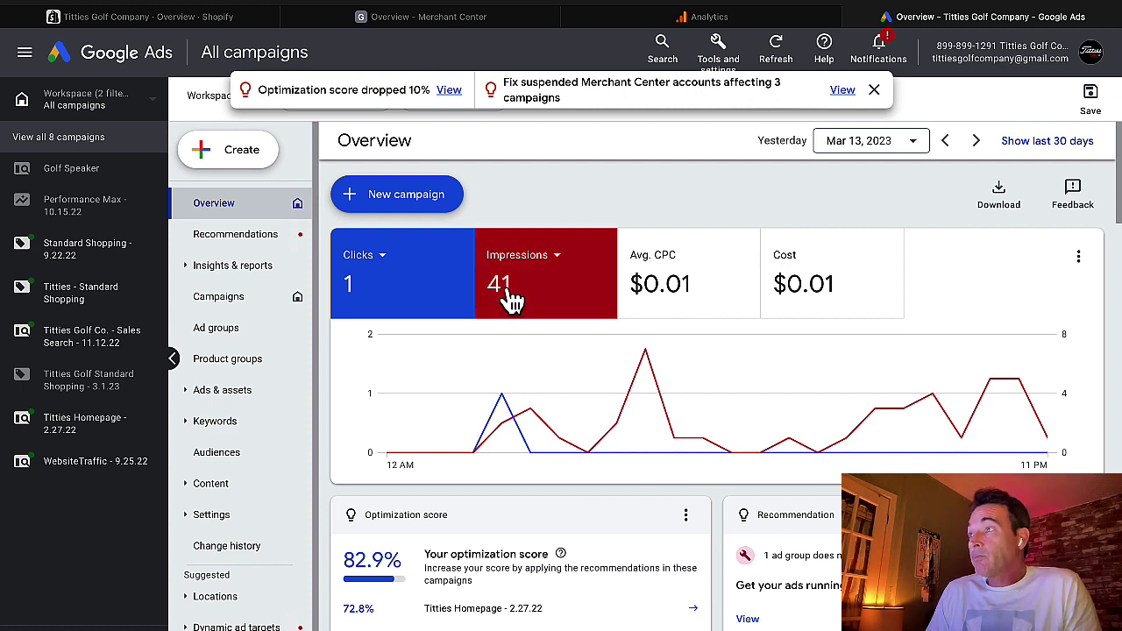
{"action": "left_click", "coordinate": [397, 200]}
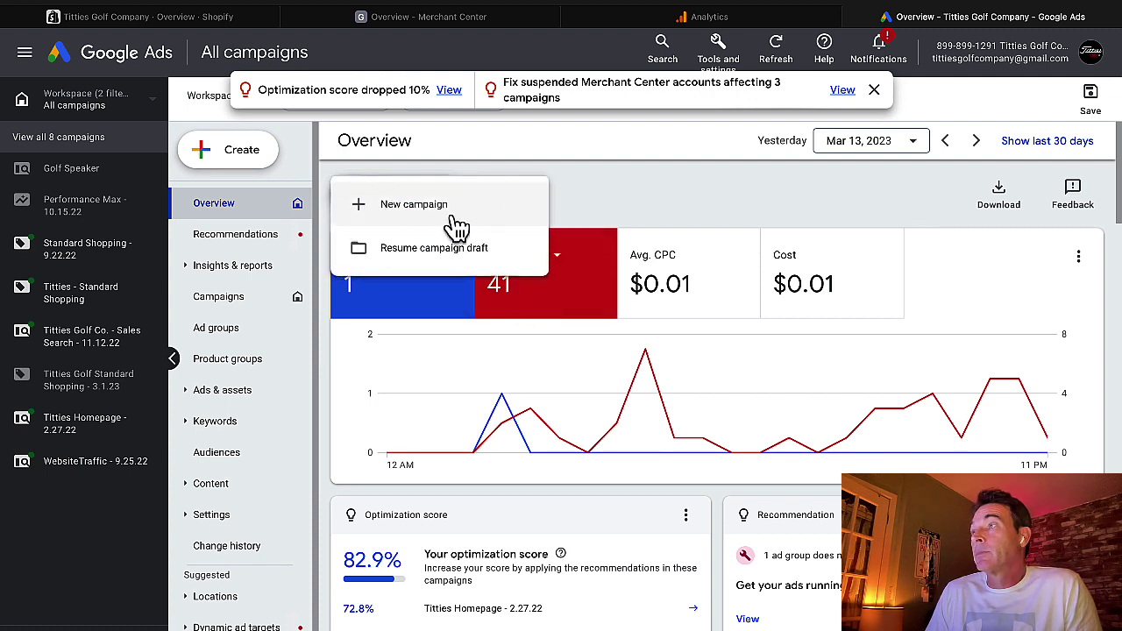
{"action": "left_click", "coordinate": [456, 221]}
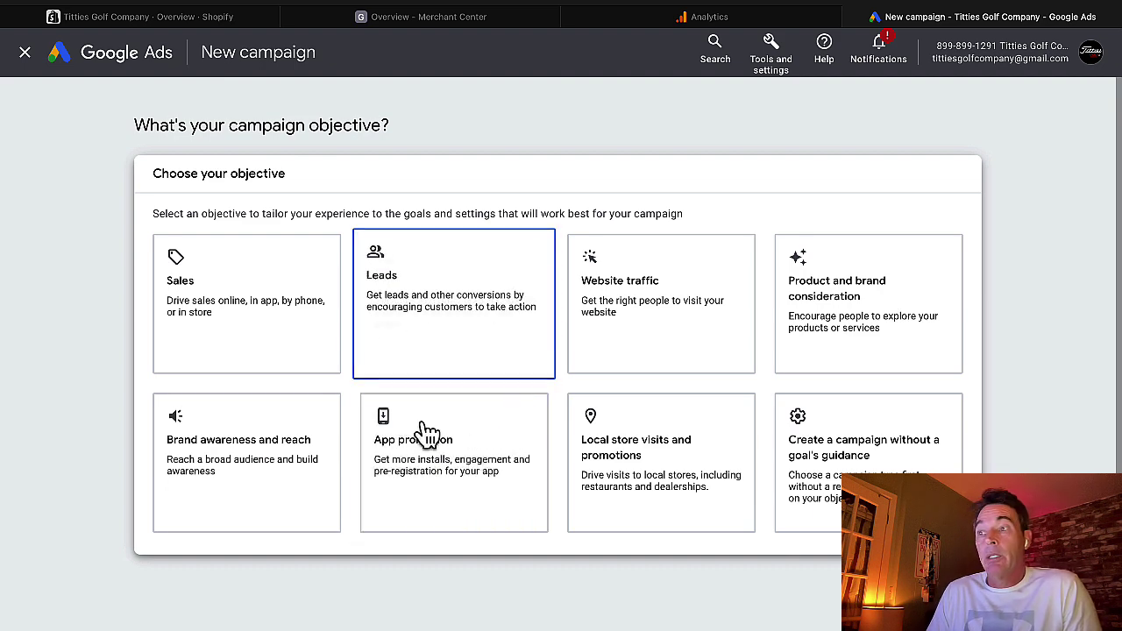
{"action": "left_click", "coordinate": [321, 339]}
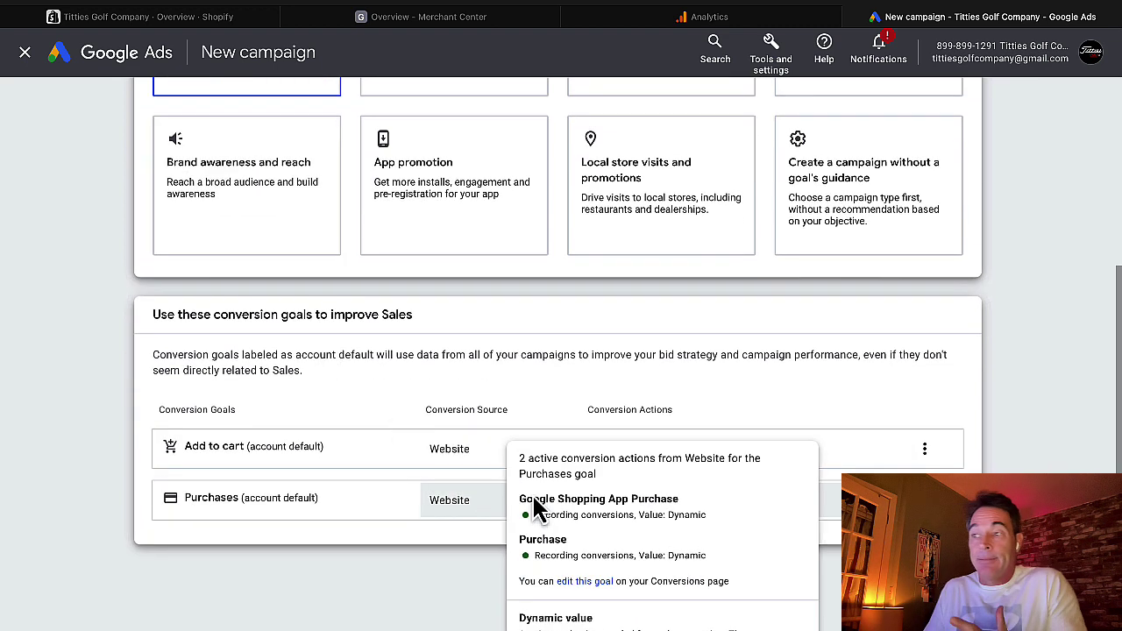
- Remove the "Add to cart" conversion goal from the new campaign, keeping only Purchases
{"action": "mouse_move", "coordinate": [533, 509]}
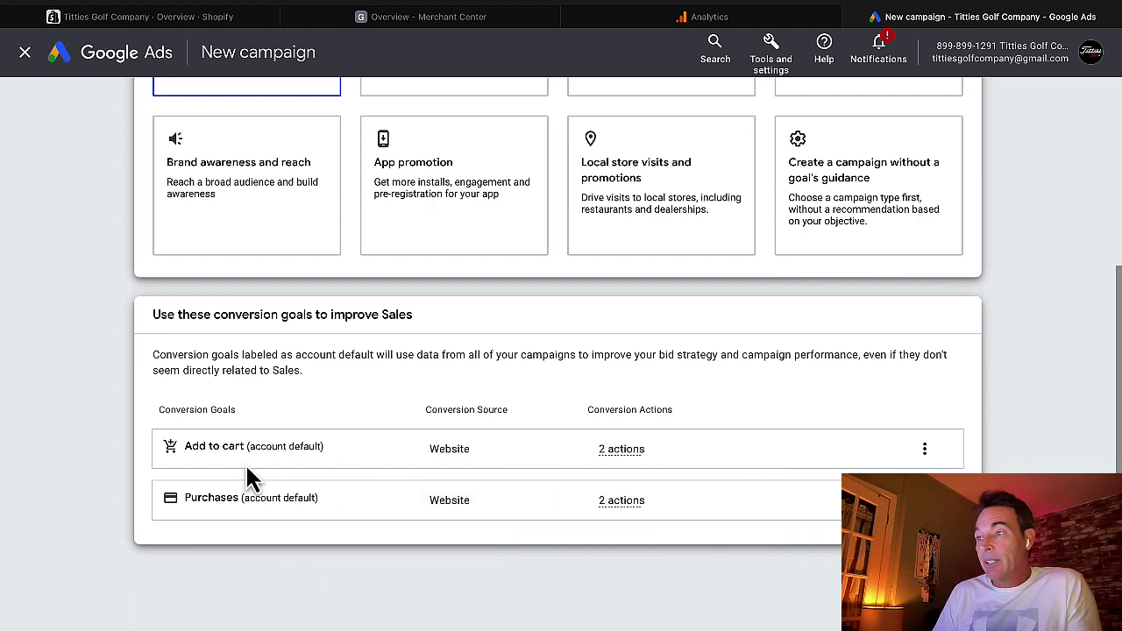
{"action": "left_click", "coordinate": [925, 449]}
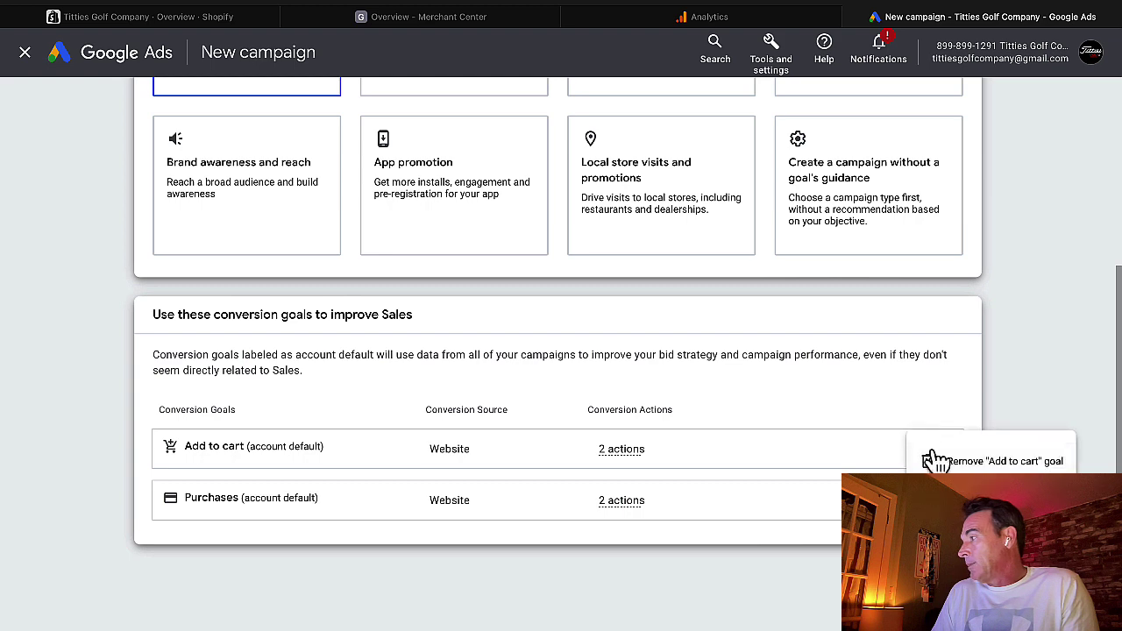
{"action": "left_click", "coordinate": [947, 462]}
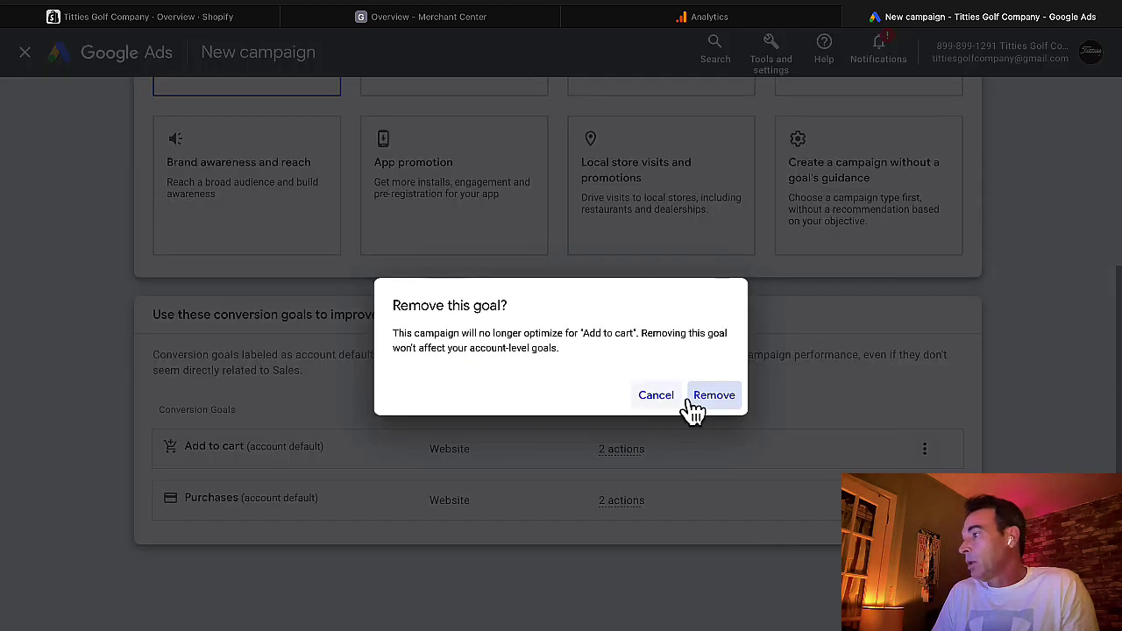
{"action": "left_click", "coordinate": [727, 396]}
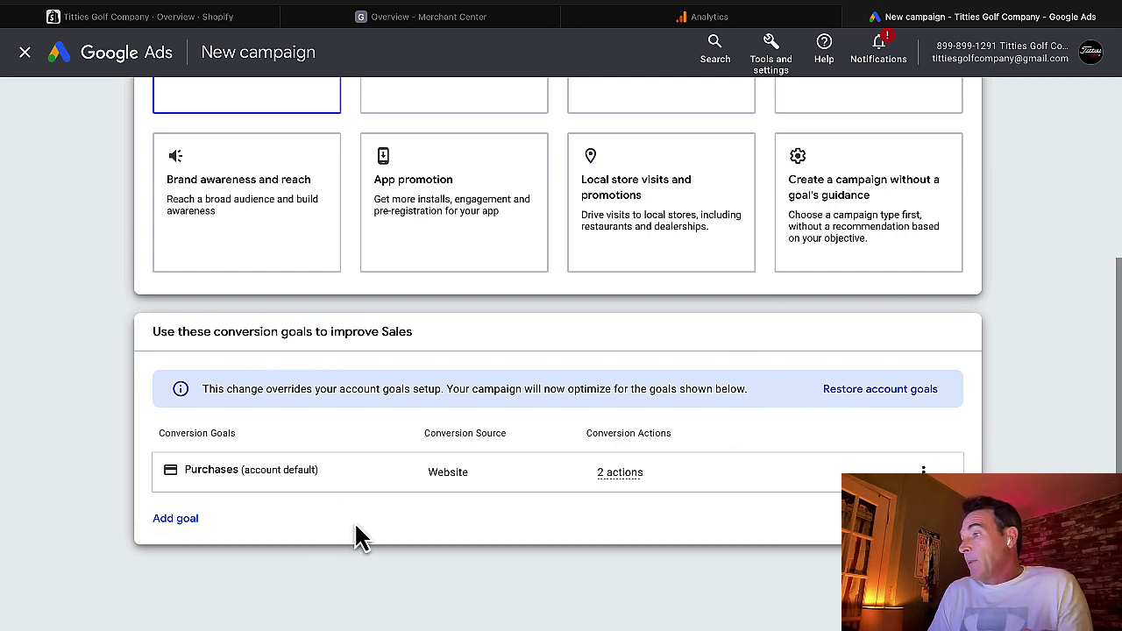
- Select Shopping as the campaign type and review the Merchant Center account and campaign subtype options
{"action": "mouse_move", "coordinate": [445, 476]}
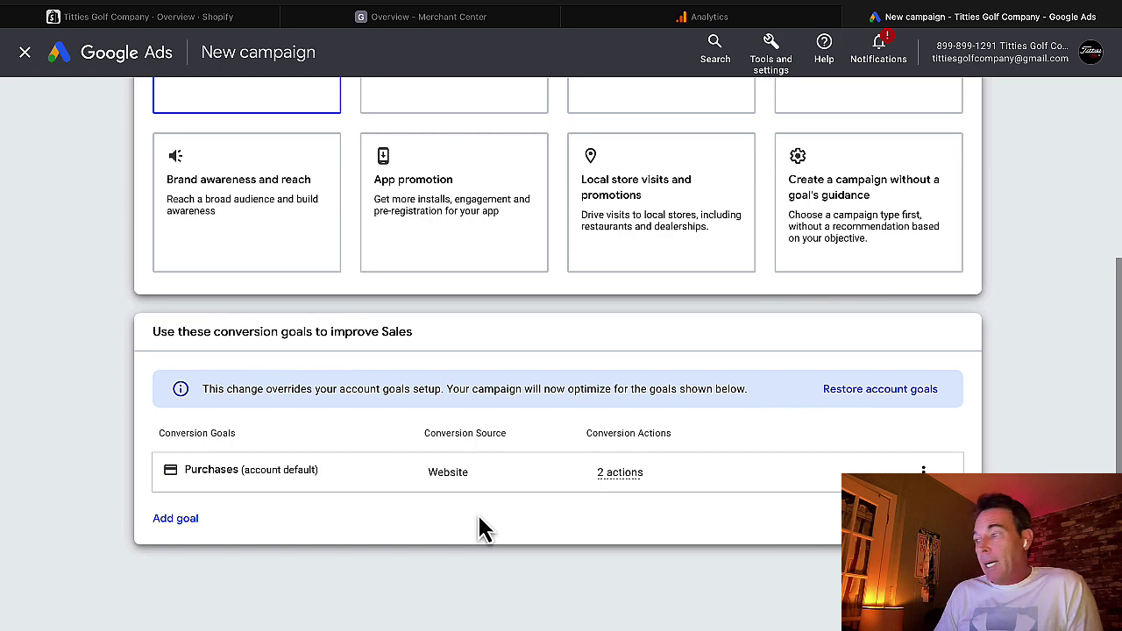
{"action": "scroll", "coordinate": [521, 508], "scroll_direction": "up", "scroll_amount": 3}
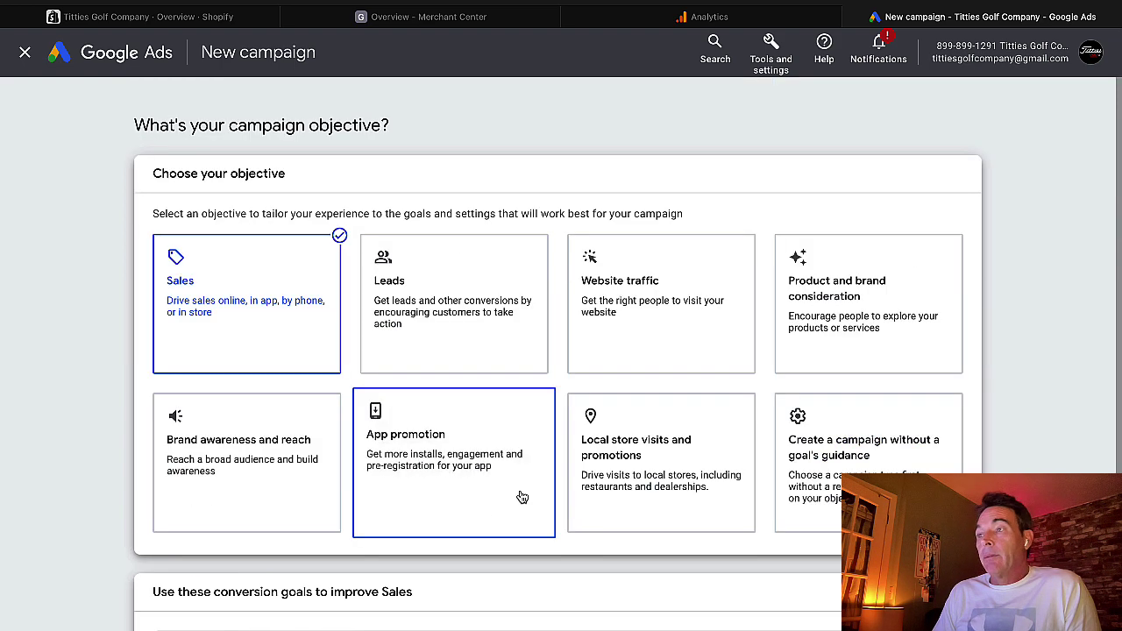
{"action": "scroll", "coordinate": [522, 497], "scroll_direction": "down", "scroll_amount": 3}
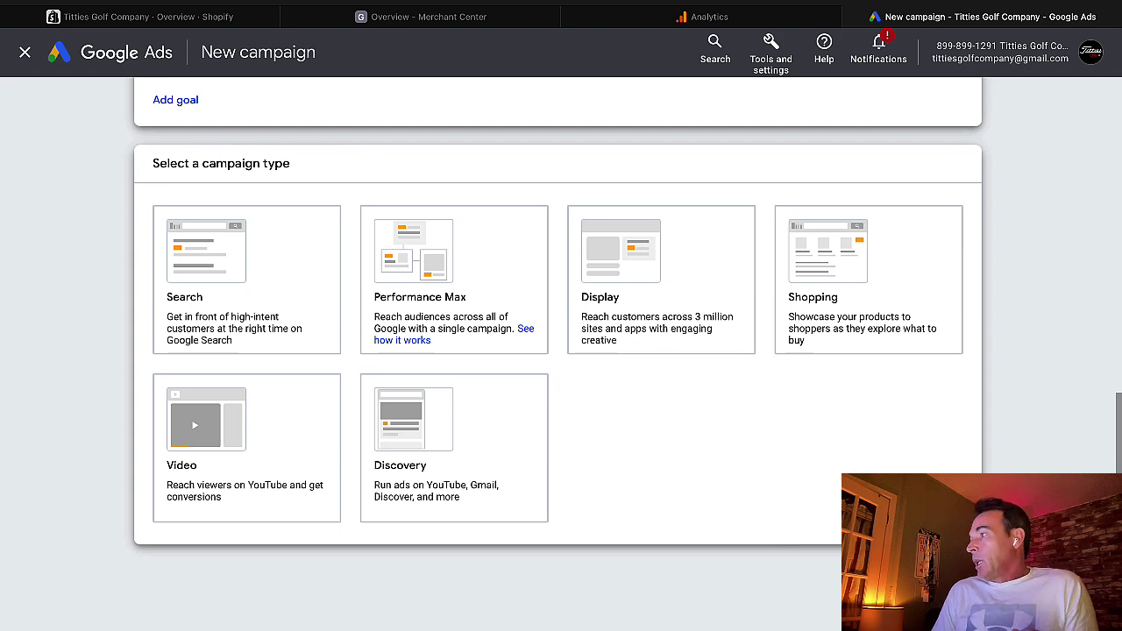
{"action": "left_click", "coordinate": [855, 307]}
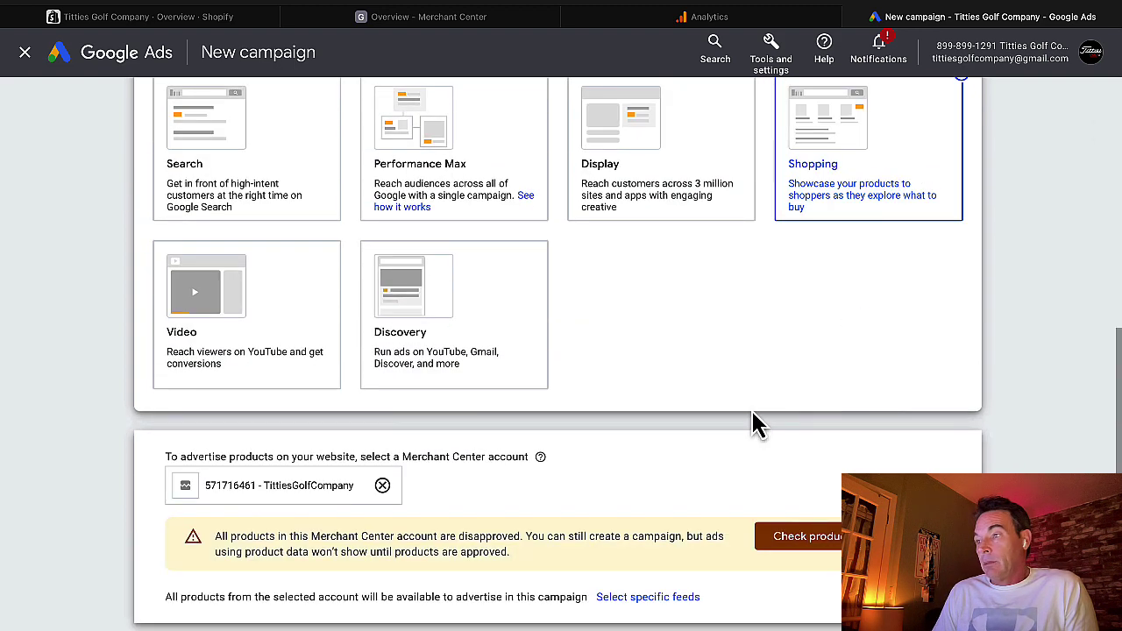
{"action": "scroll", "coordinate": [646, 449], "scroll_direction": "down", "scroll_amount": 5}
{"action": "scroll", "coordinate": [649, 447], "scroll_direction": "up", "scroll_amount": 3}
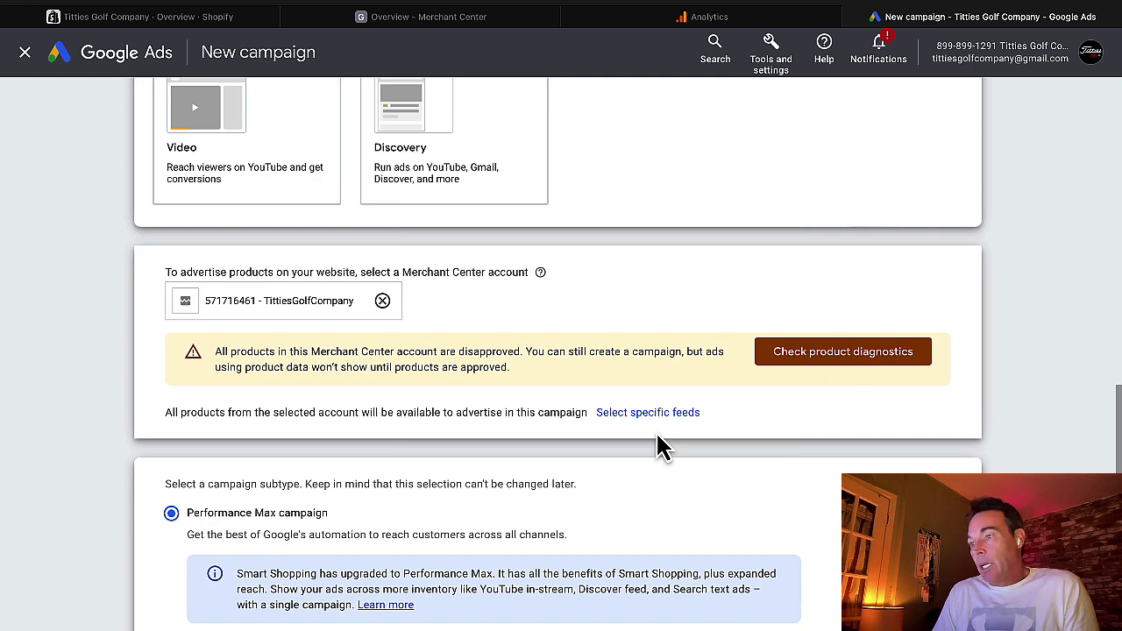
{"action": "scroll", "coordinate": [662, 447], "scroll_direction": "down", "scroll_amount": 3}
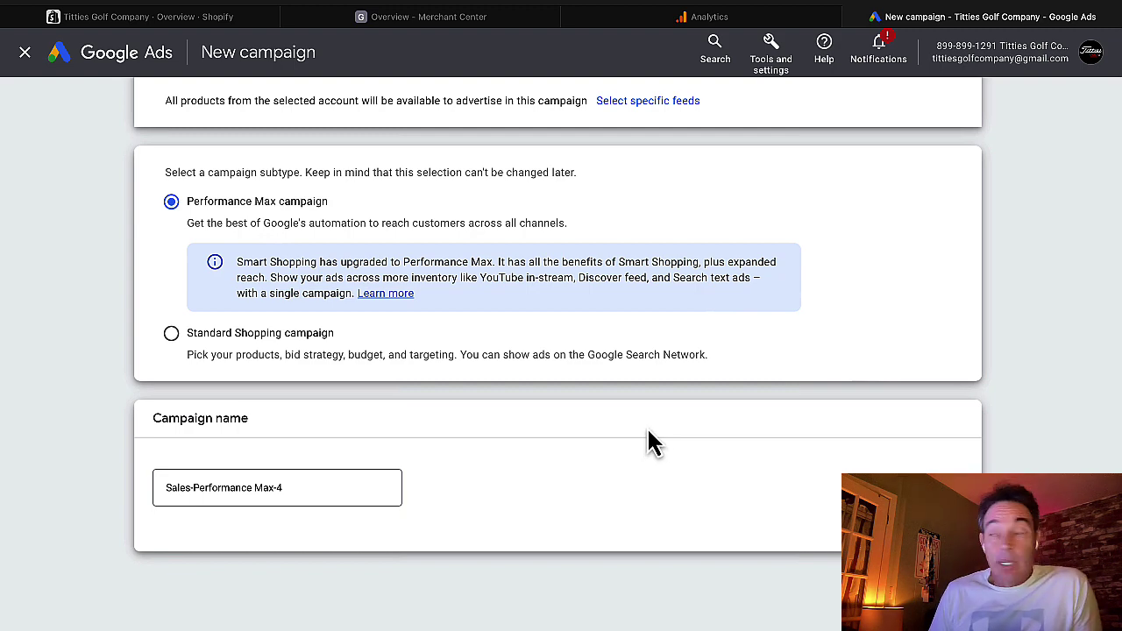
- Choose the Standard Shopping campaign subtype, continue to the campaign settings and name the campaign "test"
{"action": "left_click", "coordinate": [172, 337]}
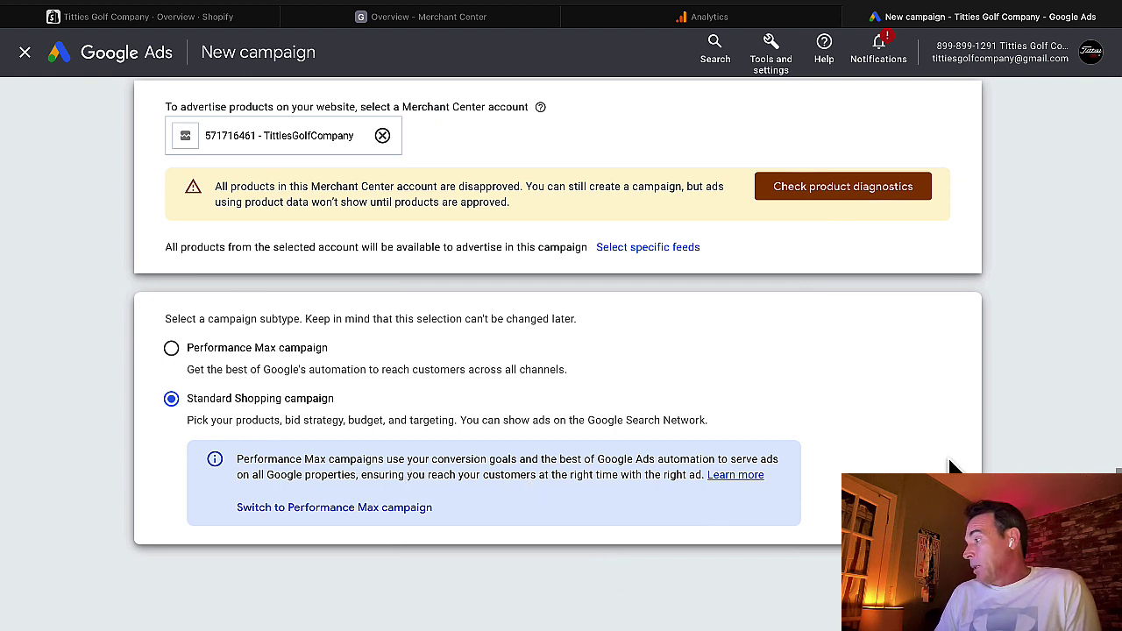
{"action": "left_click", "coordinate": [941, 579]}
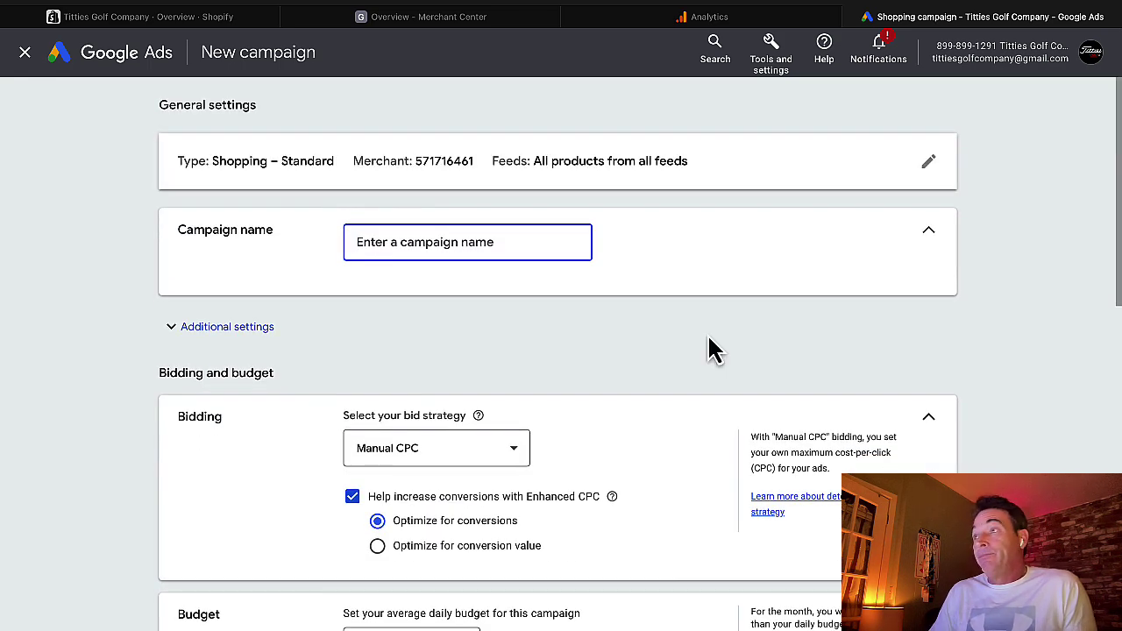
{"action": "type", "text": "test"}
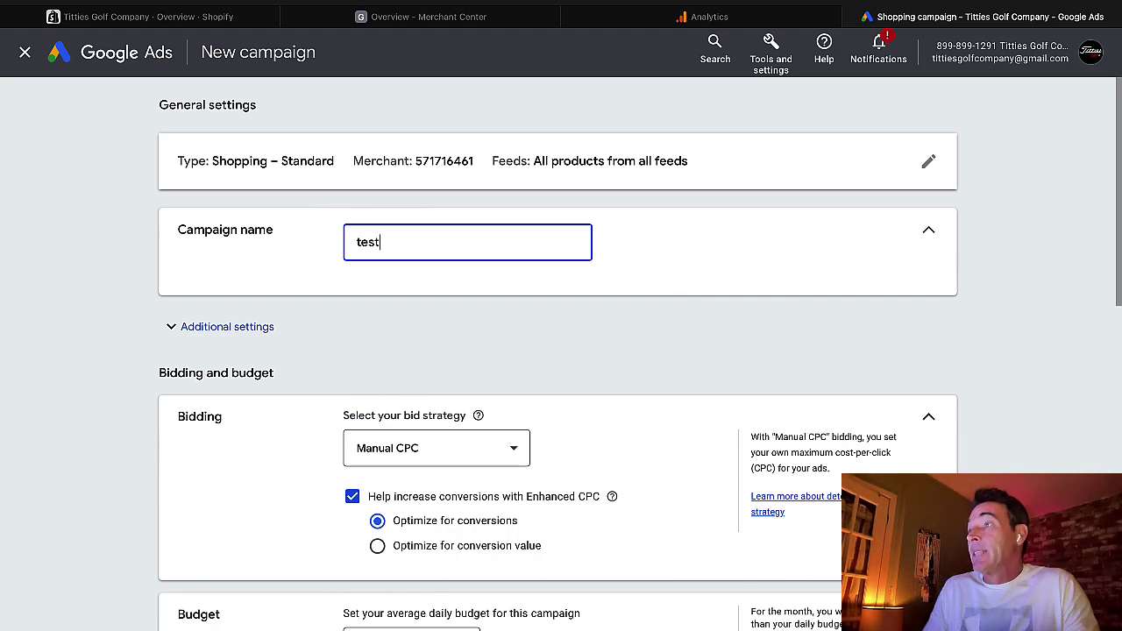
- Set Enhanced CPC bidding to optimize for conversion value
{"action": "scroll", "coordinate": [723, 445], "scroll_direction": "down", "scroll_amount": 4}
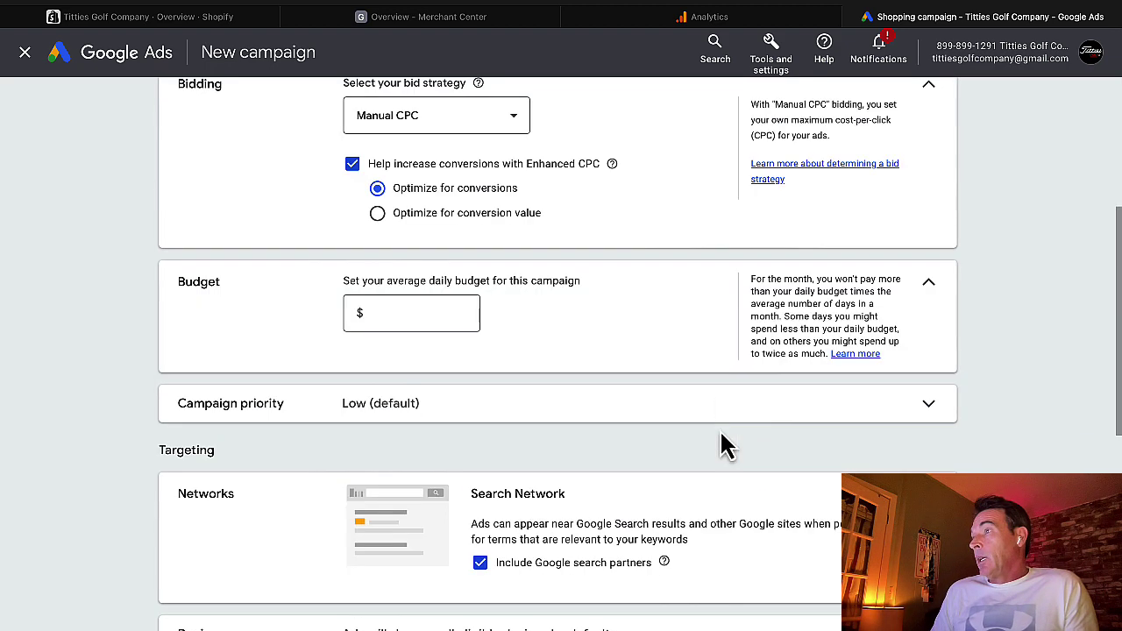
{"action": "scroll", "coordinate": [723, 447], "scroll_direction": "up", "scroll_amount": 1}
{"action": "left_click", "coordinate": [673, 345]}
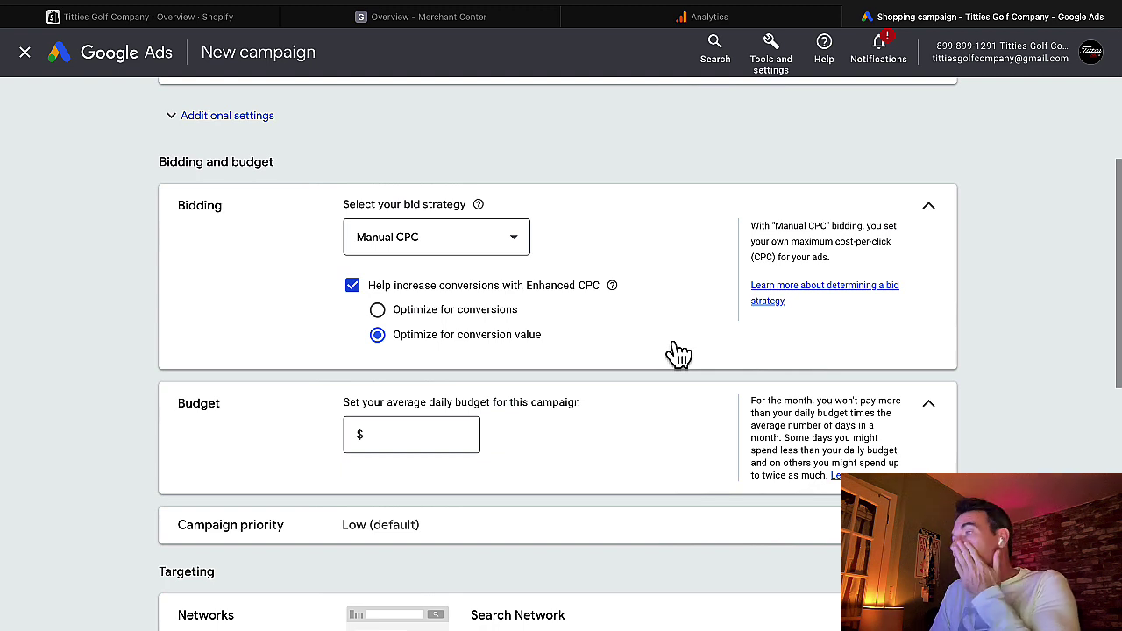
- Set the bid strategy to Maximize clicks with a maximum CPC bid limit of $0.52
{"action": "left_click", "coordinate": [481, 256]}
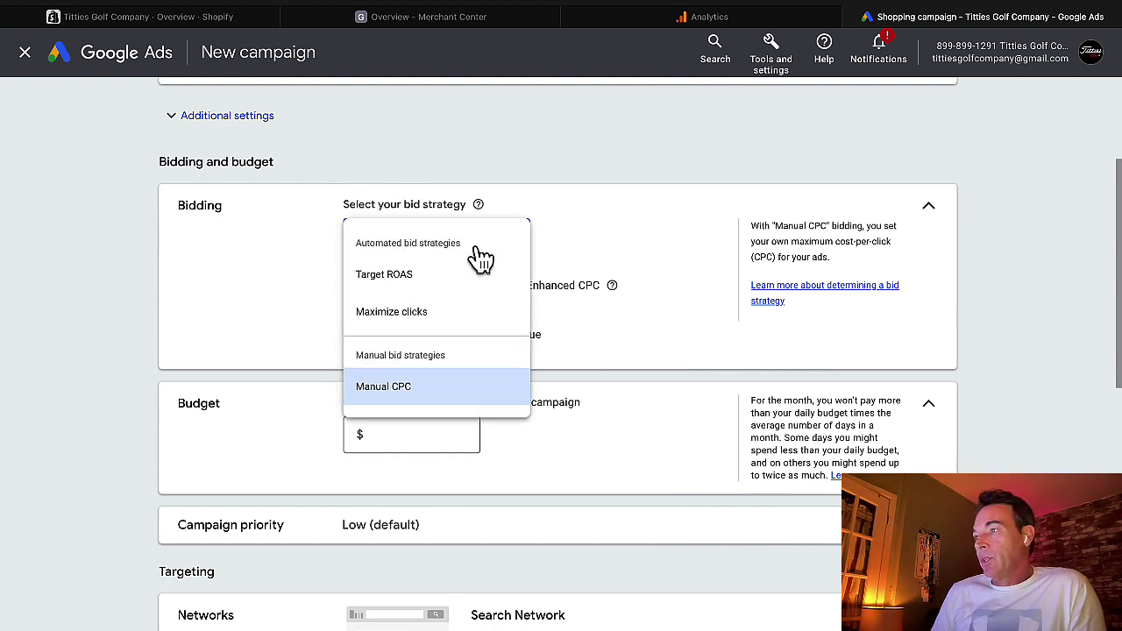
{"action": "left_click", "coordinate": [406, 317]}
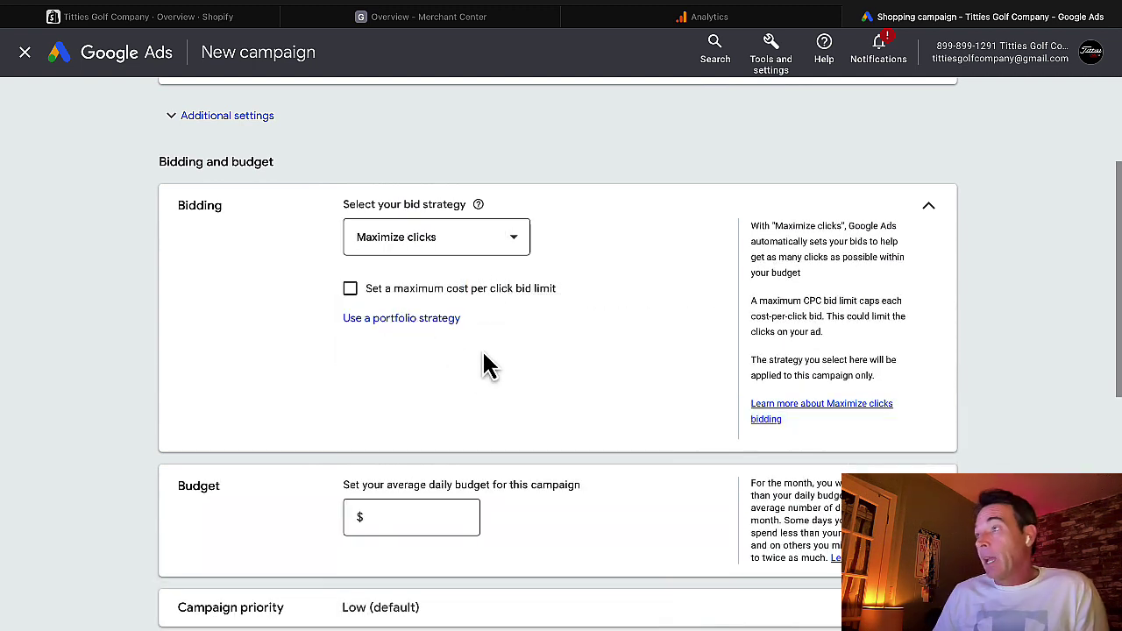
{"action": "left_click", "coordinate": [481, 259]}
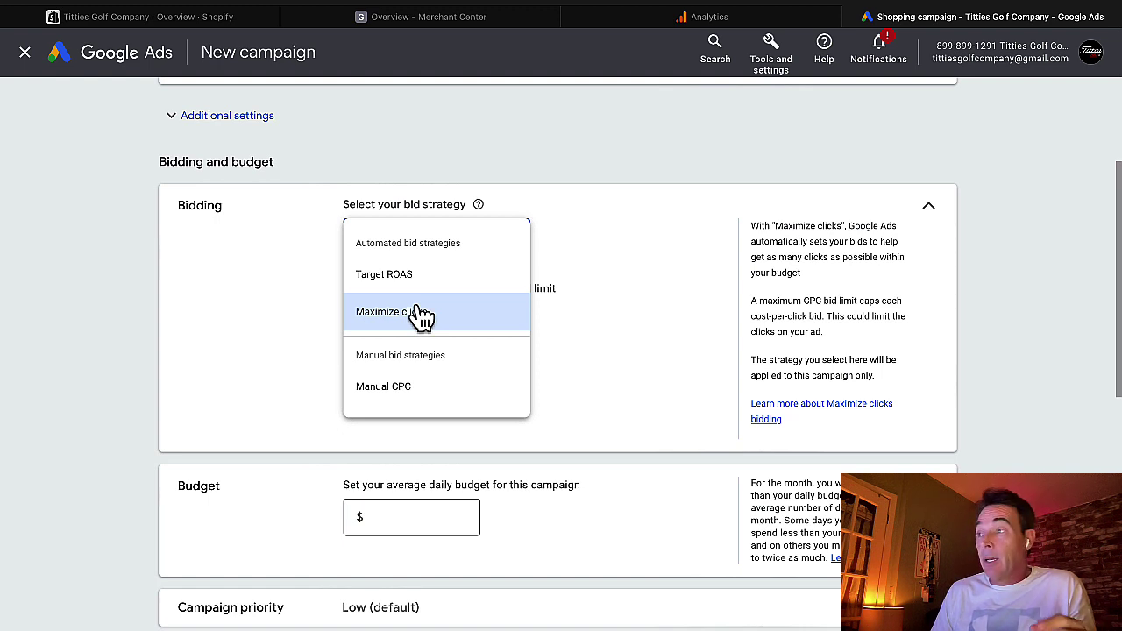
{"action": "left_click", "coordinate": [589, 368]}
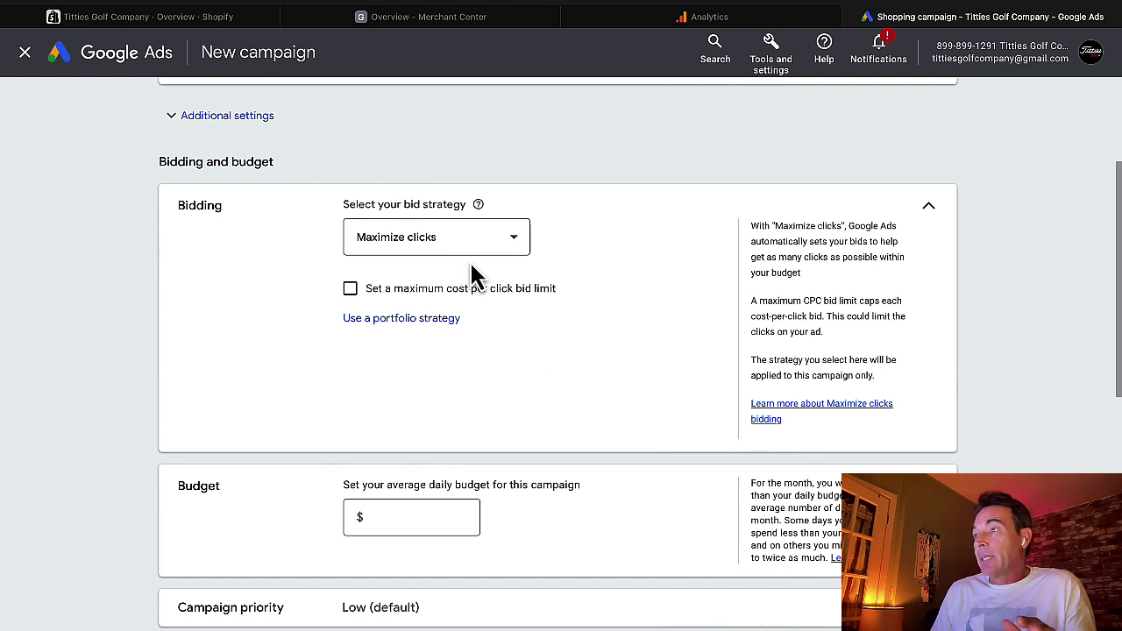
{"action": "left_click", "coordinate": [351, 289]}
{"action": "left_click", "coordinate": [409, 363]}
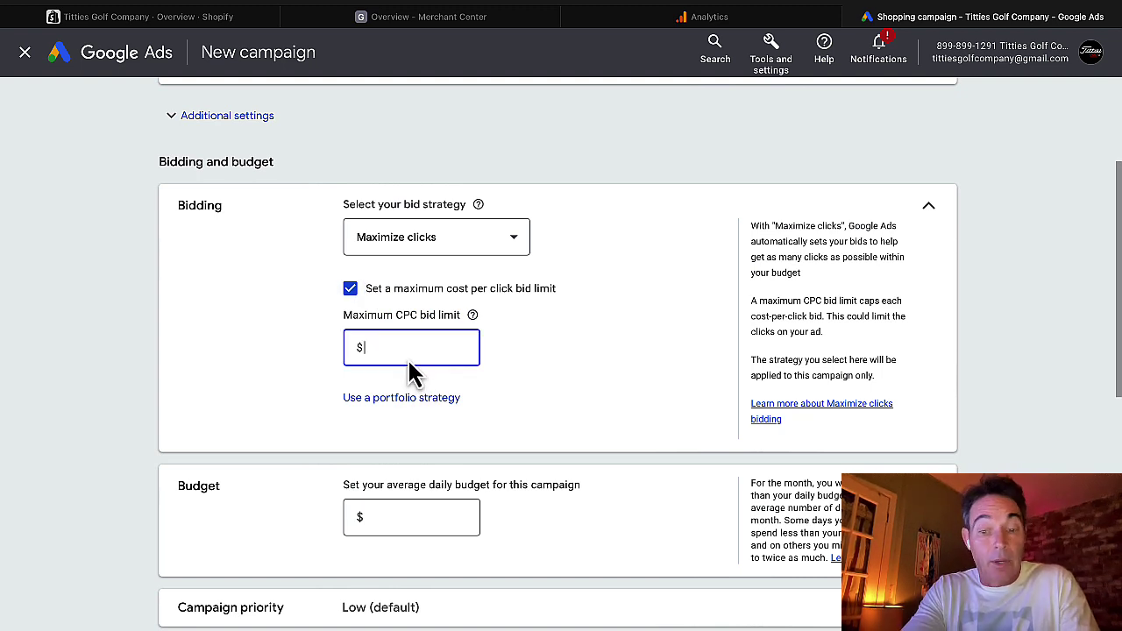
{"action": "type", "text": "0."}
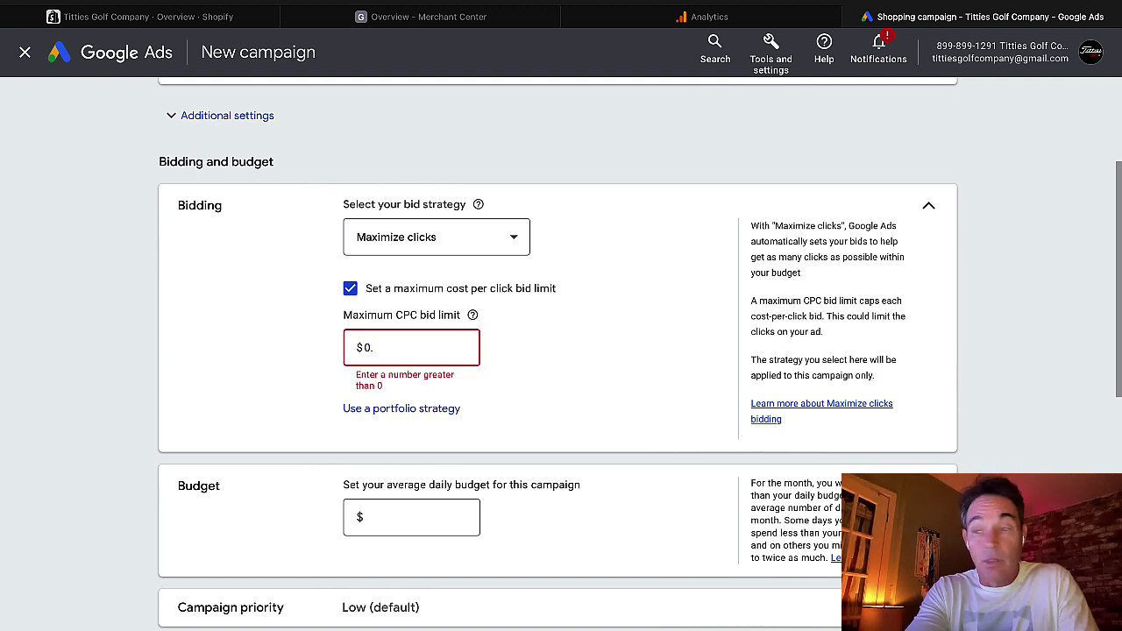
{"action": "type", "text": "52"}
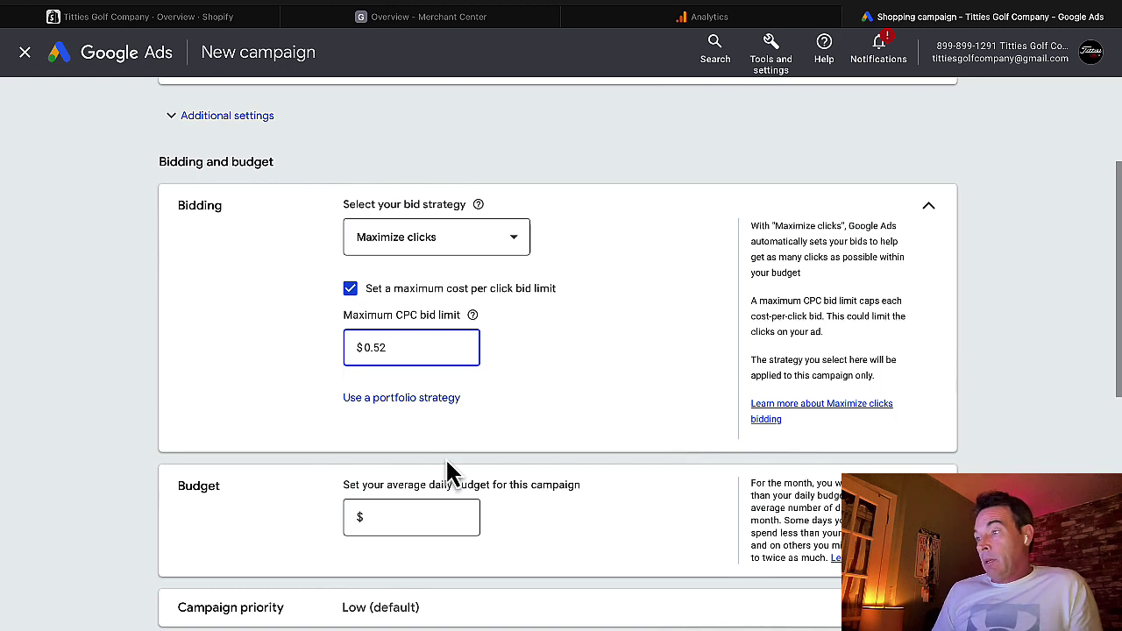
- Set the campaign's average daily budget to $22.00
{"action": "scroll", "coordinate": [447, 474], "scroll_direction": "down", "scroll_amount": 2}
{"action": "left_click", "coordinate": [402, 386]}
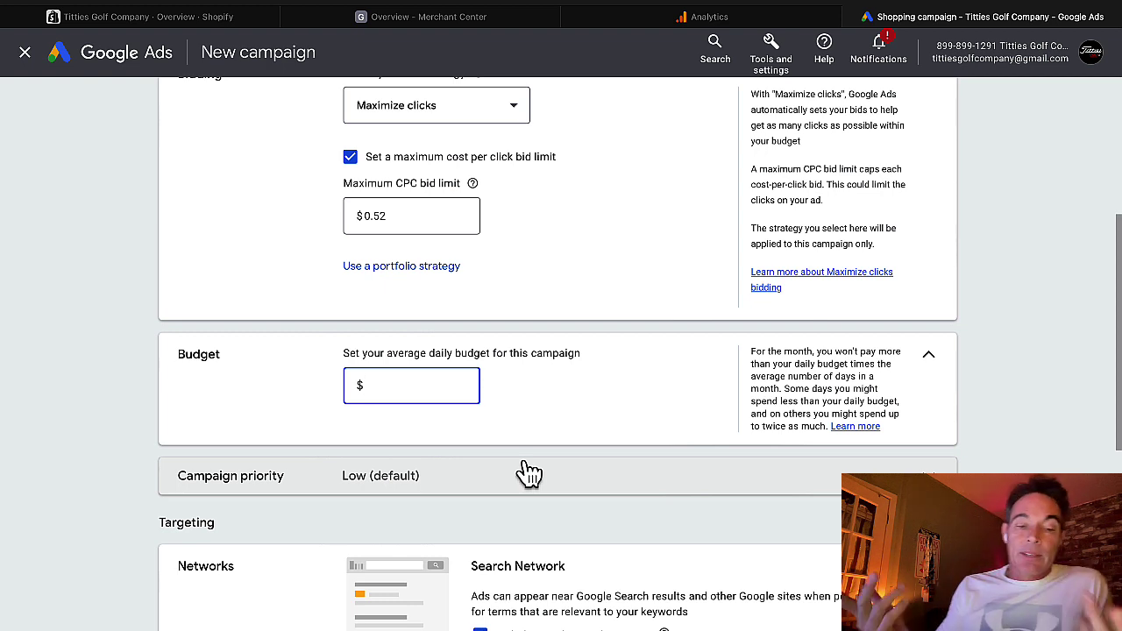
{"action": "type", "text": "22"}
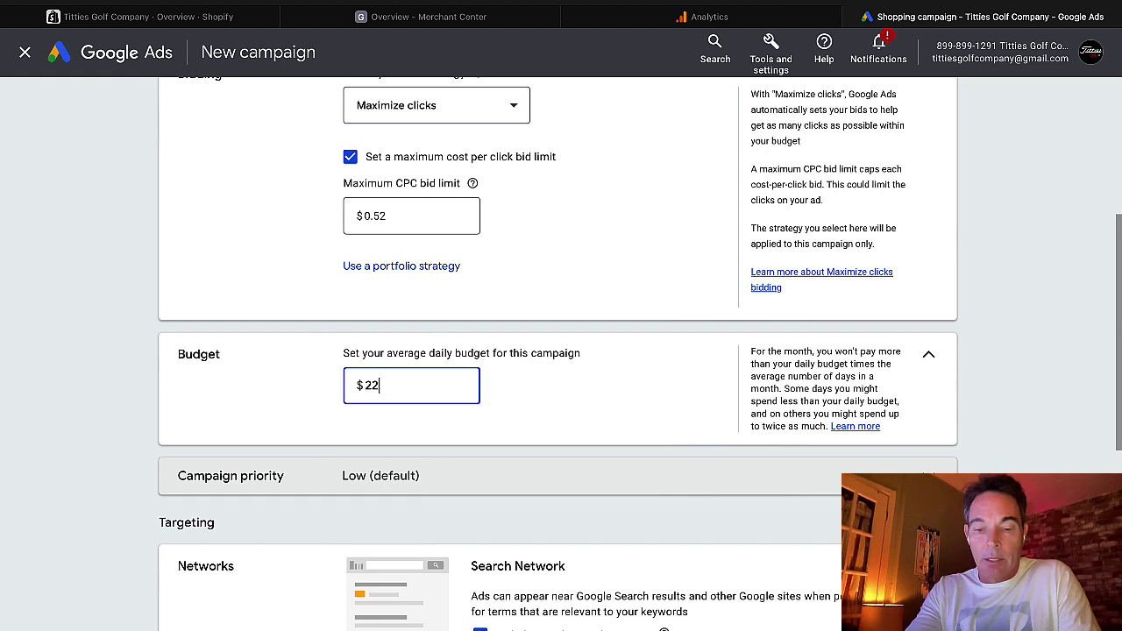
{"action": "type", "text": ".00"}
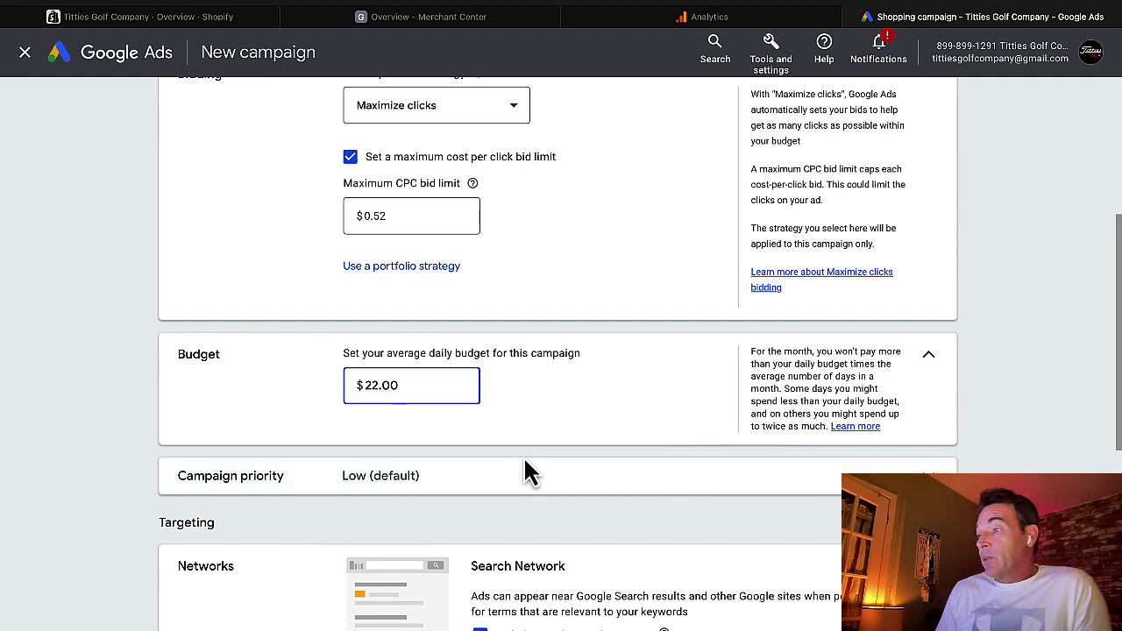
- Exclude Google search partners from the campaign's Search Network targeting
{"action": "scroll", "coordinate": [526, 473], "scroll_direction": "down", "scroll_amount": 2}
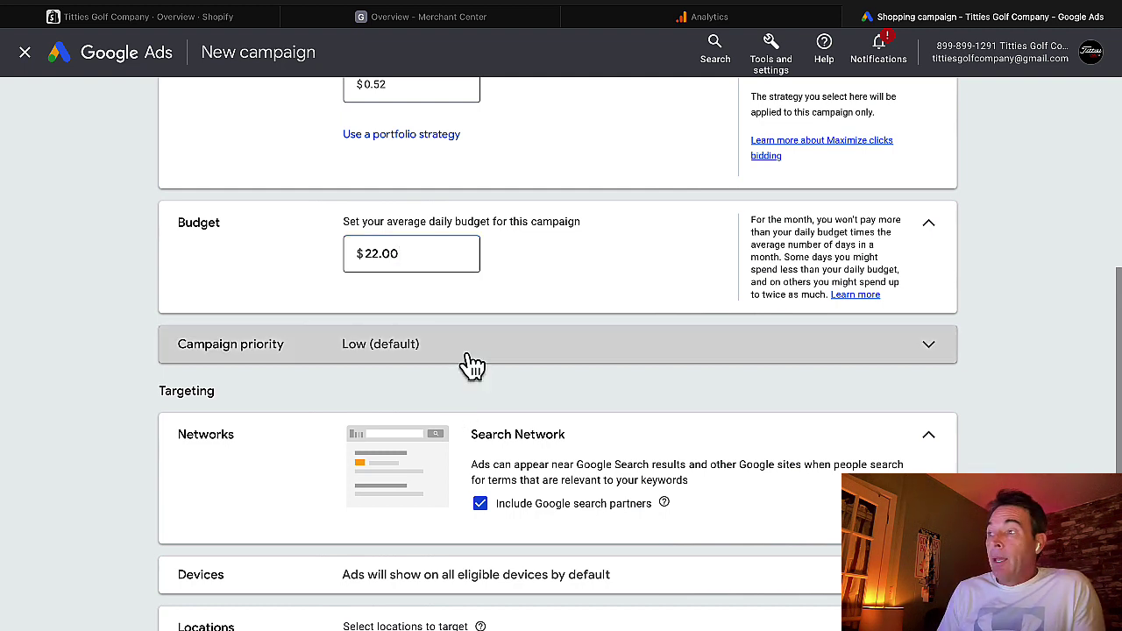
{"action": "left_click", "coordinate": [472, 352]}
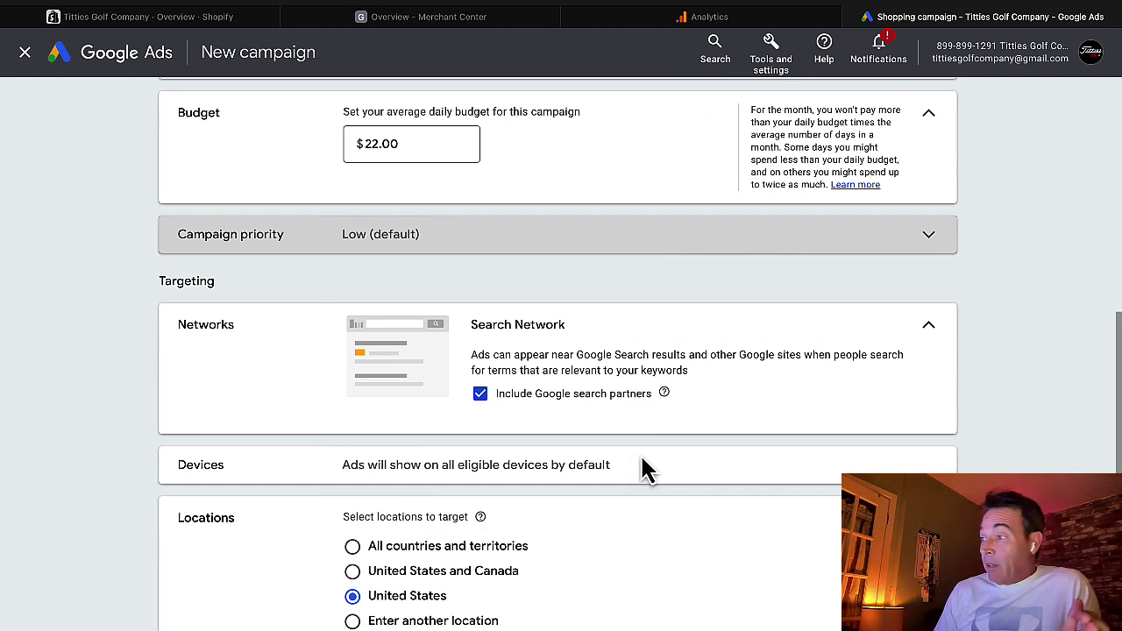
{"action": "left_click", "coordinate": [481, 394]}
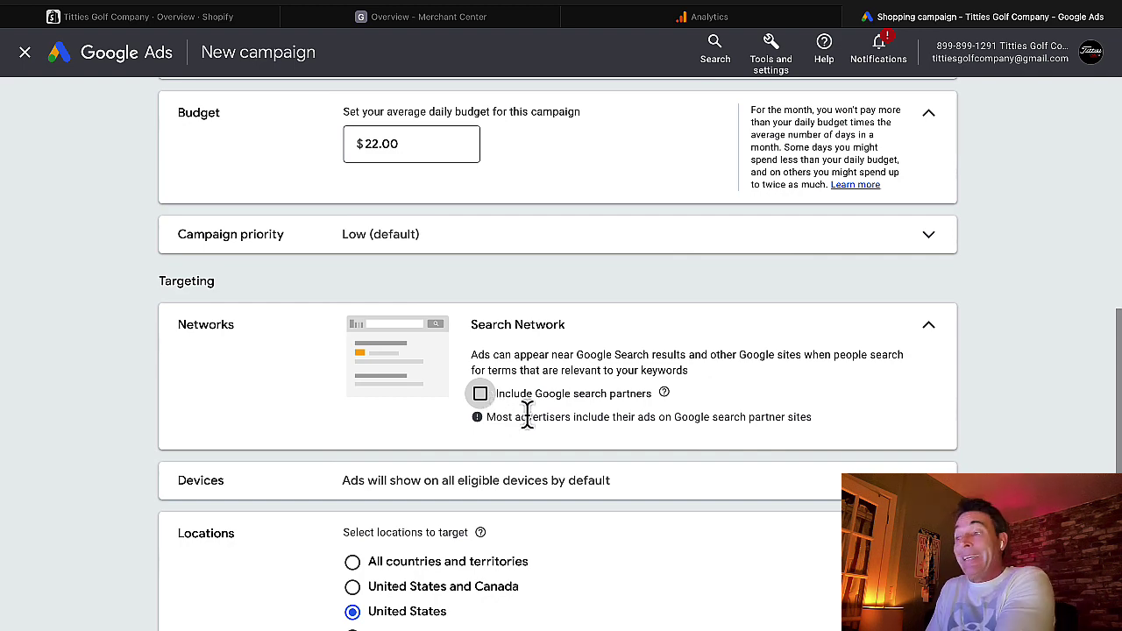
- Switch location targeting to custom locations and add Australia as a targeted country
{"action": "scroll", "coordinate": [526, 412], "scroll_direction": "down", "scroll_amount": 3}
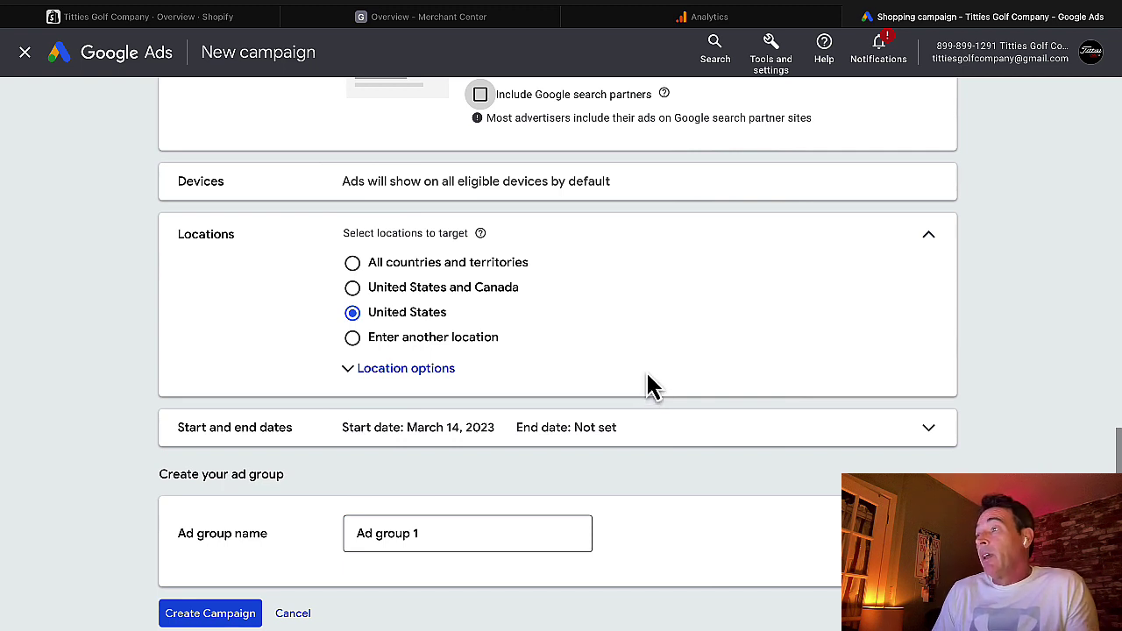
{"action": "left_click", "coordinate": [354, 288]}
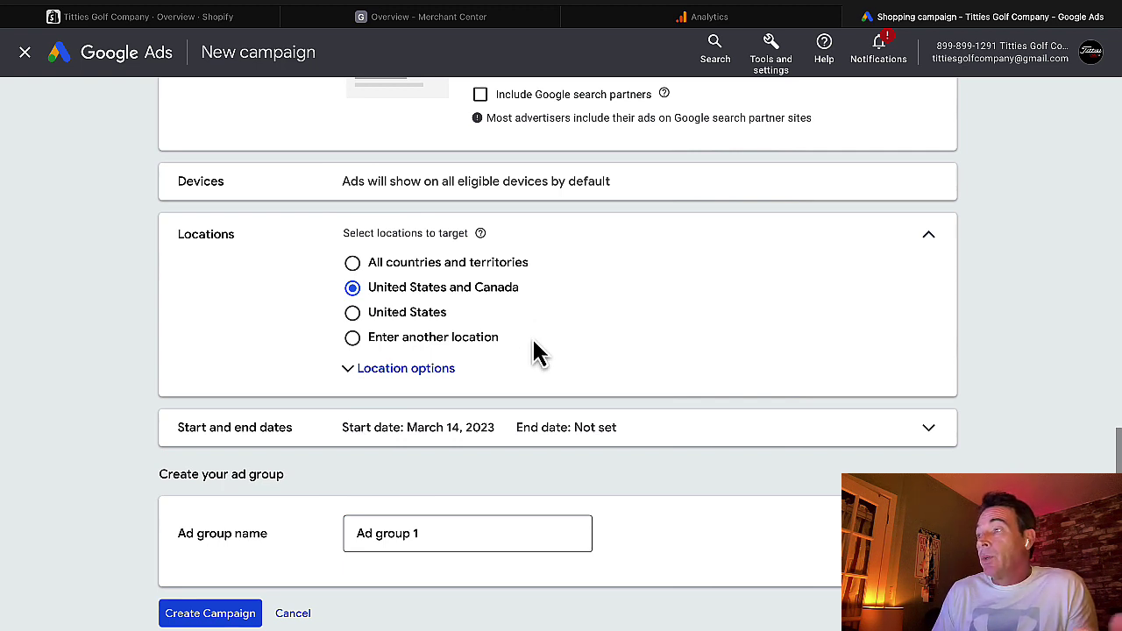
{"action": "left_click", "coordinate": [353, 339]}
{"action": "left_click", "coordinate": [438, 379]}
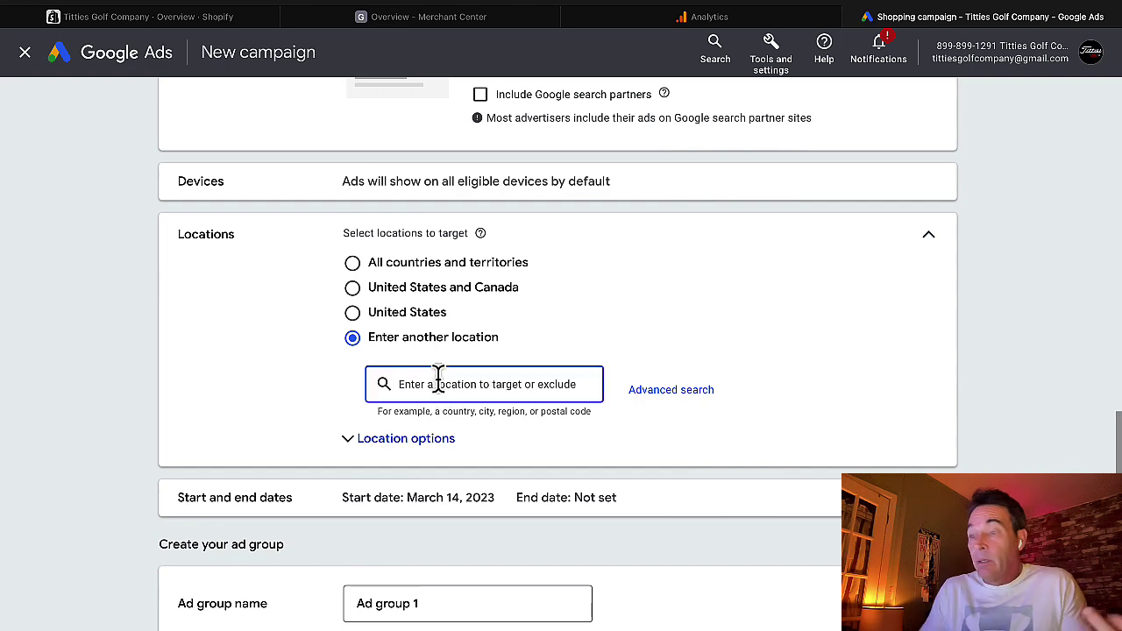
{"action": "type", "text": "au"}
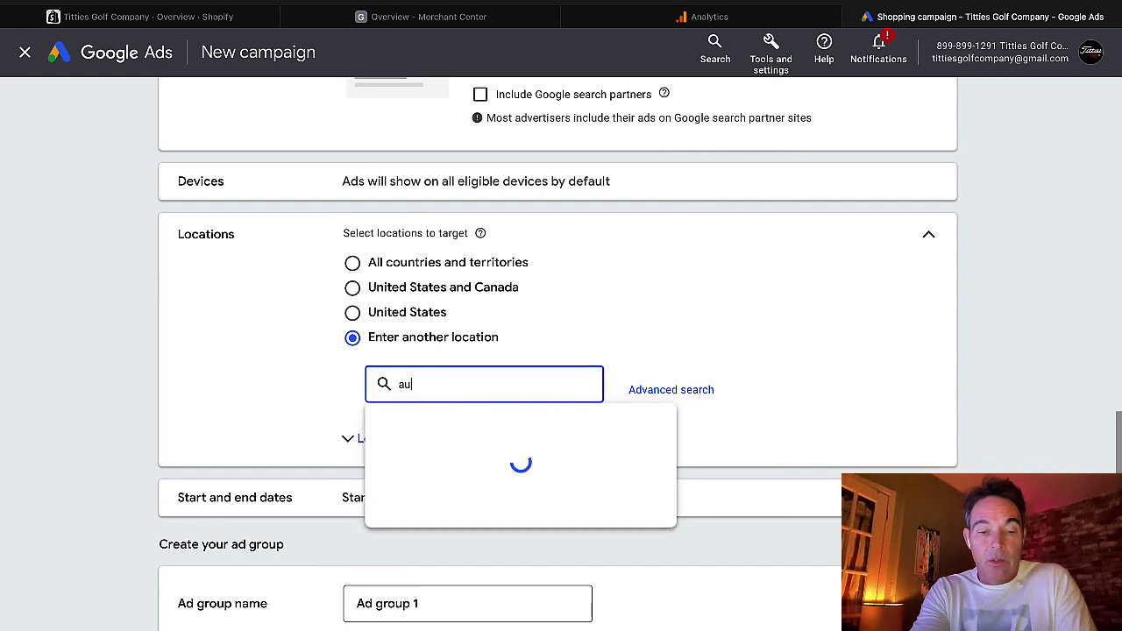
{"action": "type", "text": "str"}
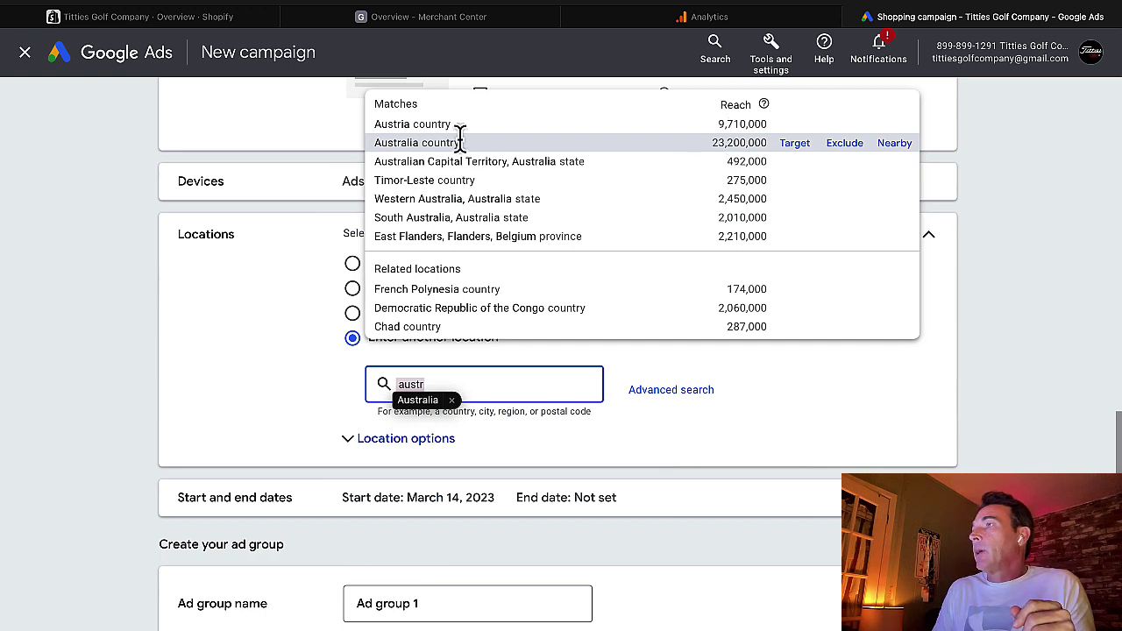
{"action": "left_click", "coordinate": [794, 143]}
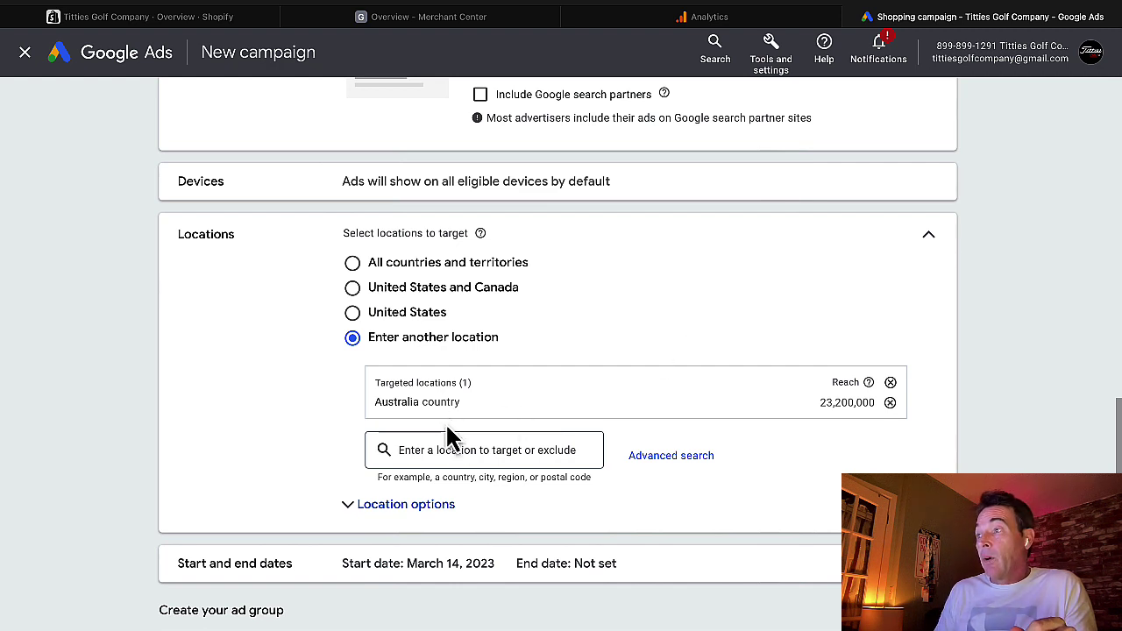
- Add the United States and Canada to the campaign's targeted locations
{"action": "left_click", "coordinate": [427, 450]}
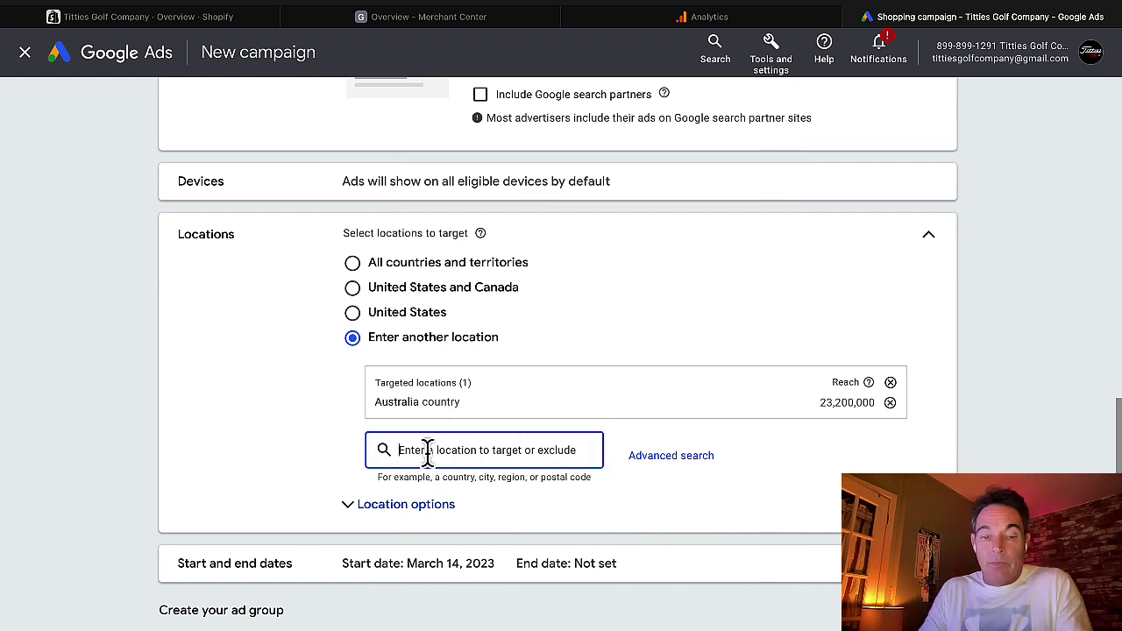
{"action": "type", "text": "usa"}
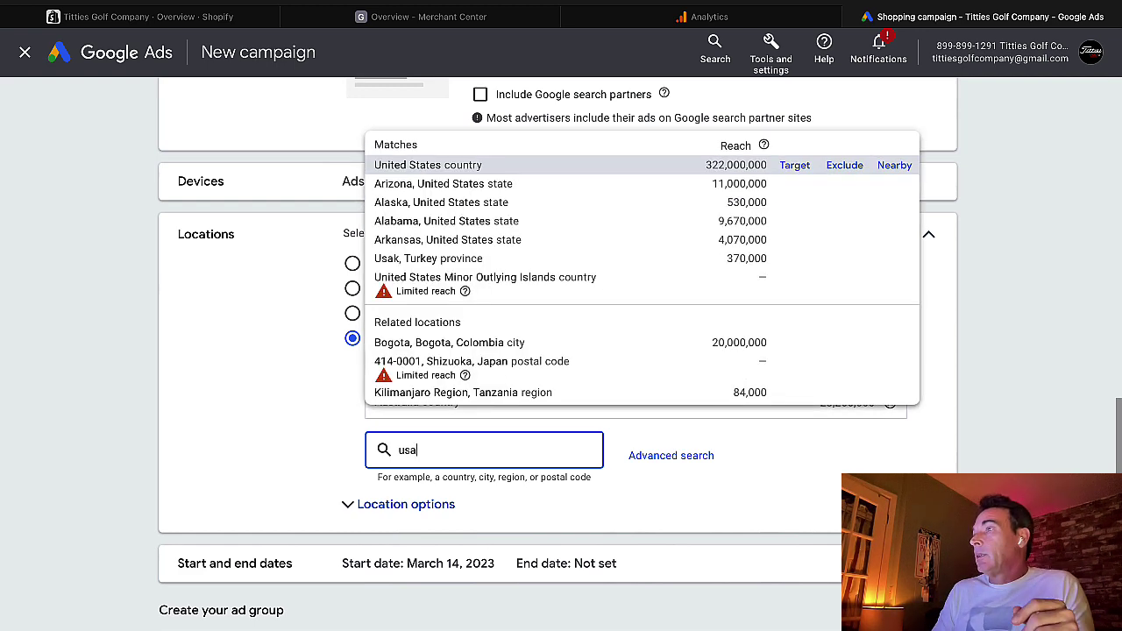
{"action": "left_click", "coordinate": [795, 165]}
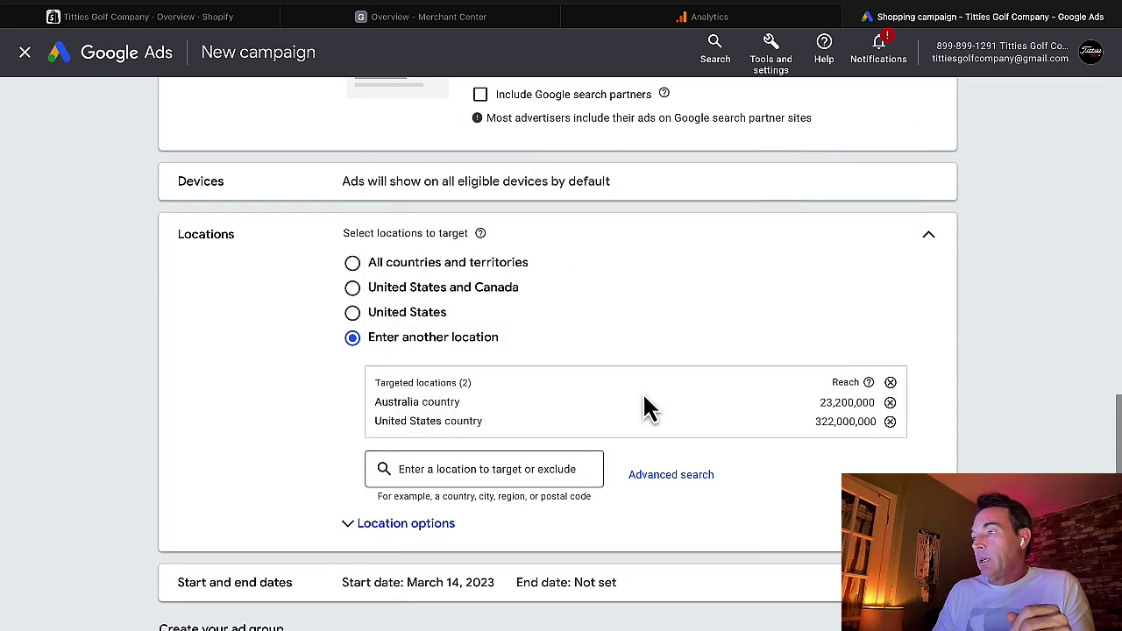
{"action": "left_click", "coordinate": [526, 469]}
{"action": "type", "text": "cana"}
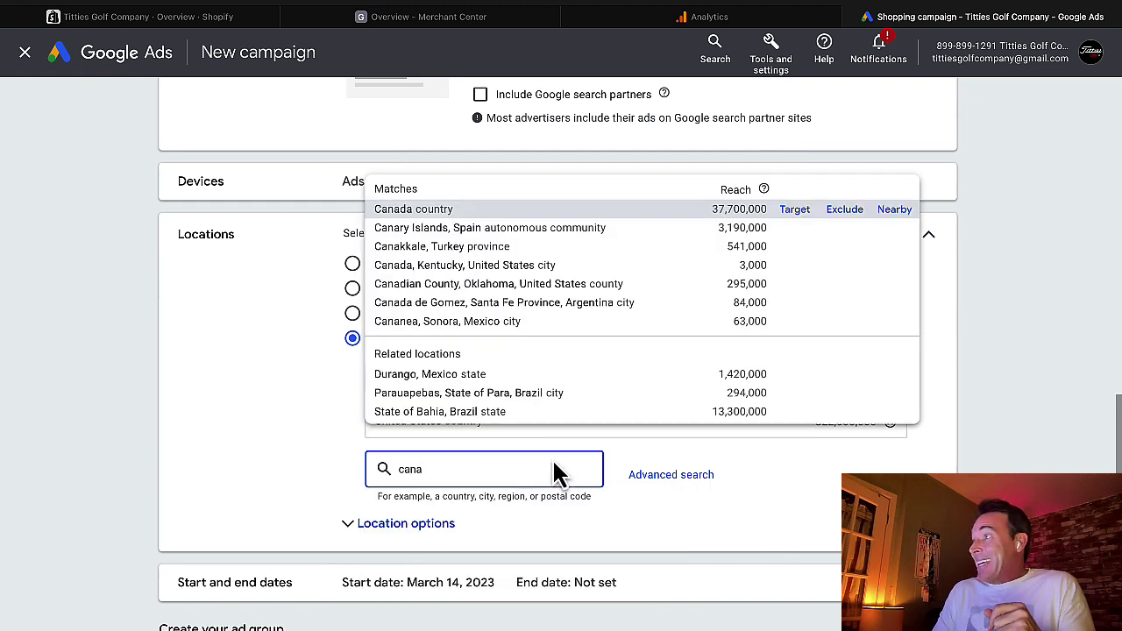
{"action": "left_click", "coordinate": [794, 210]}
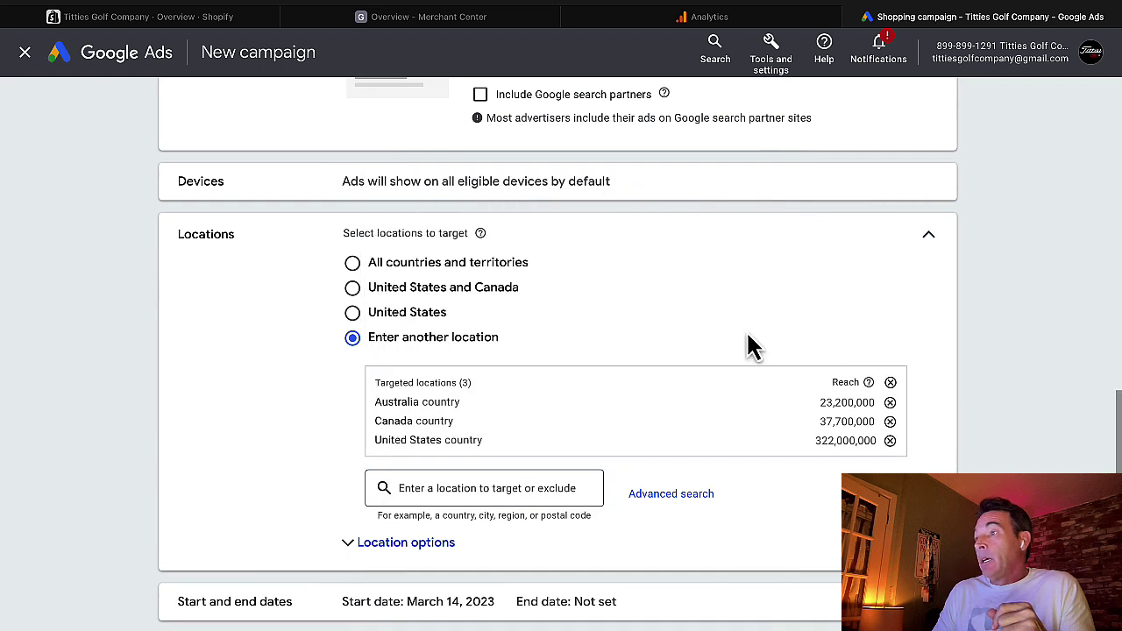
- Create the campaign, keeping the default start and end dates and the ad group name "Ad group 1"
{"action": "scroll", "coordinate": [548, 521], "scroll_direction": "down", "scroll_amount": 2}
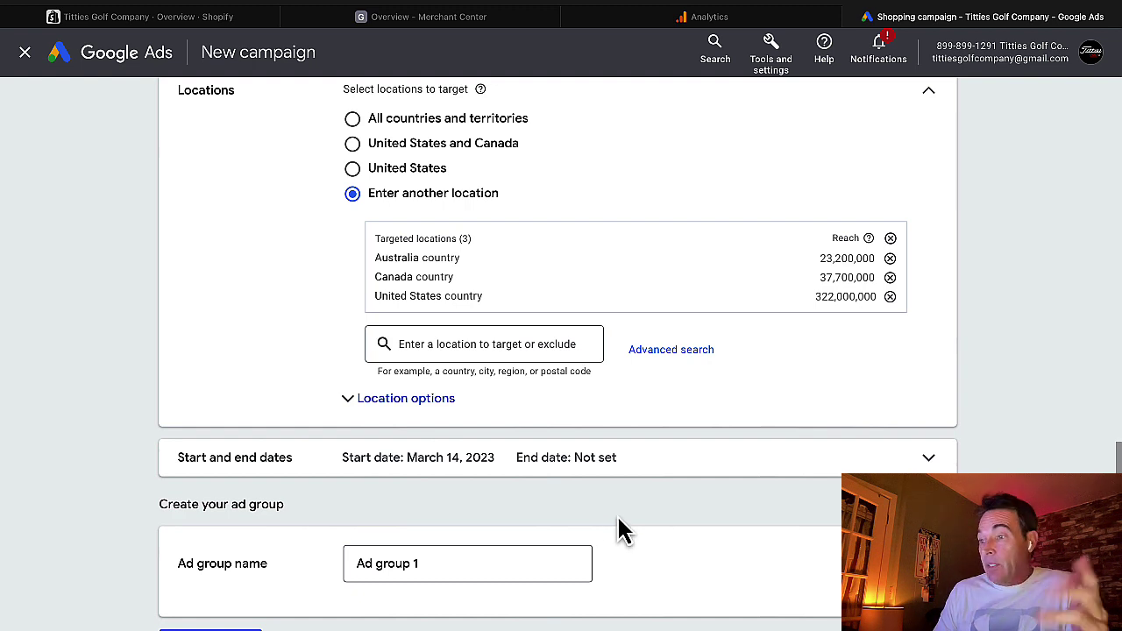
{"action": "scroll", "coordinate": [619, 529], "scroll_direction": "down", "scroll_amount": 1}
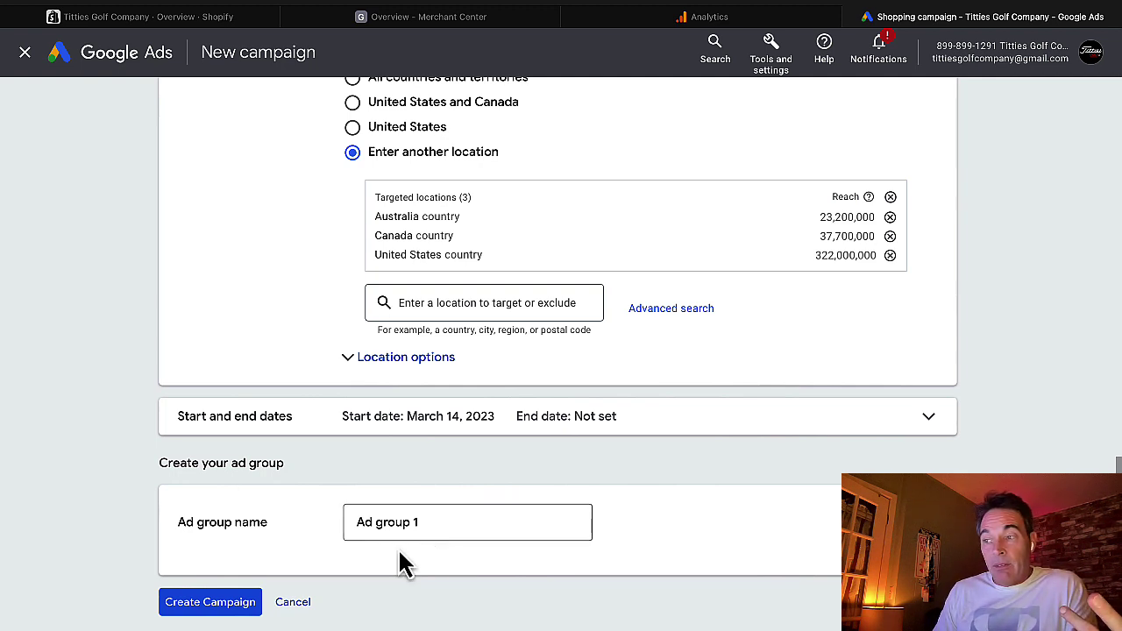
{"action": "left_click", "coordinate": [250, 607]}
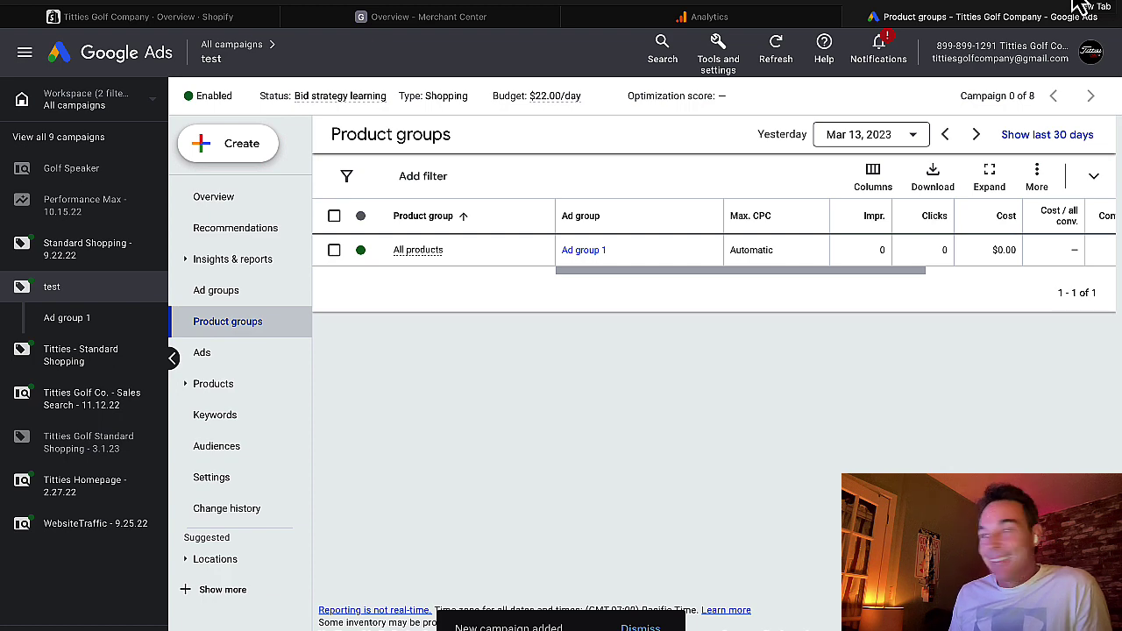
- Open YouTube in a new browser tab
{"action": "left_click", "coordinate": [1084, 8]}
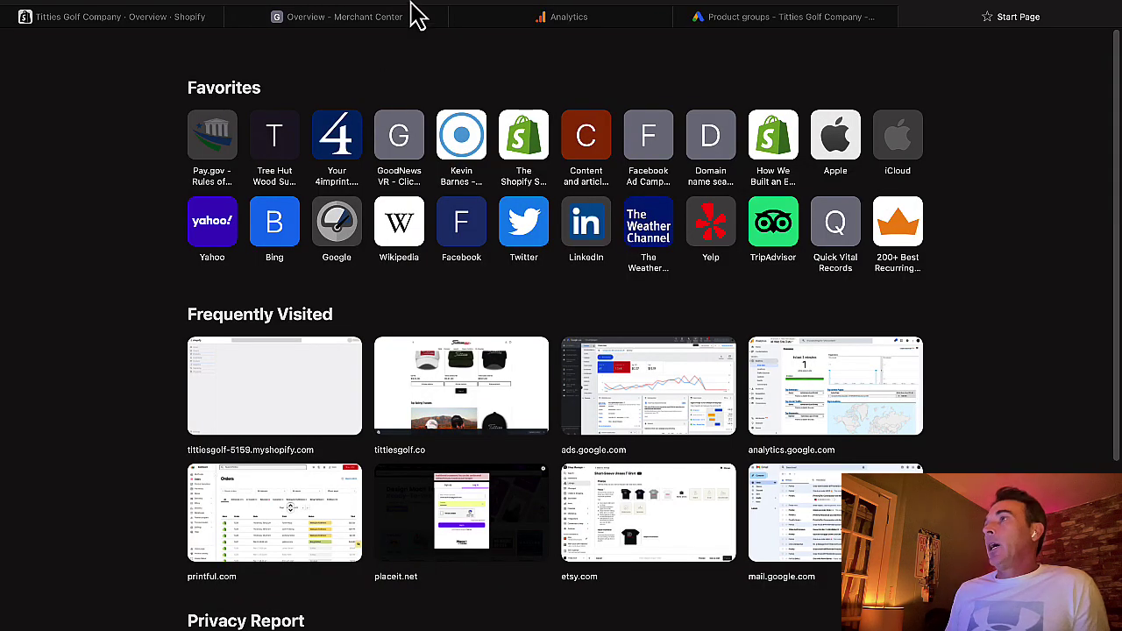
{"action": "type", "text": "youtube"}
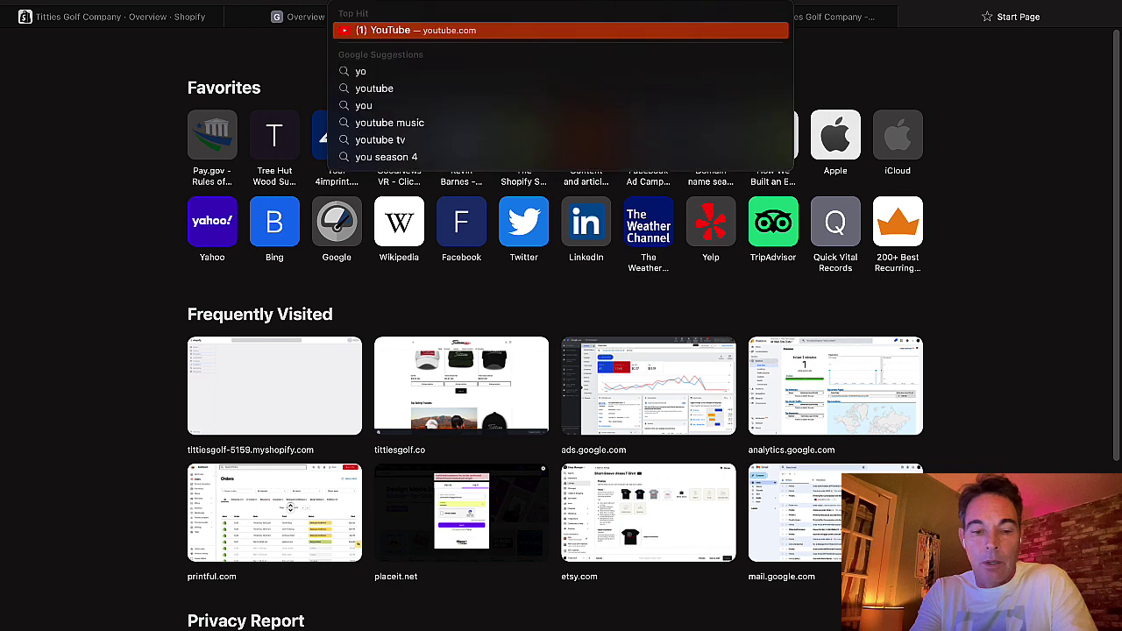
{"action": "key", "text": "Return"}
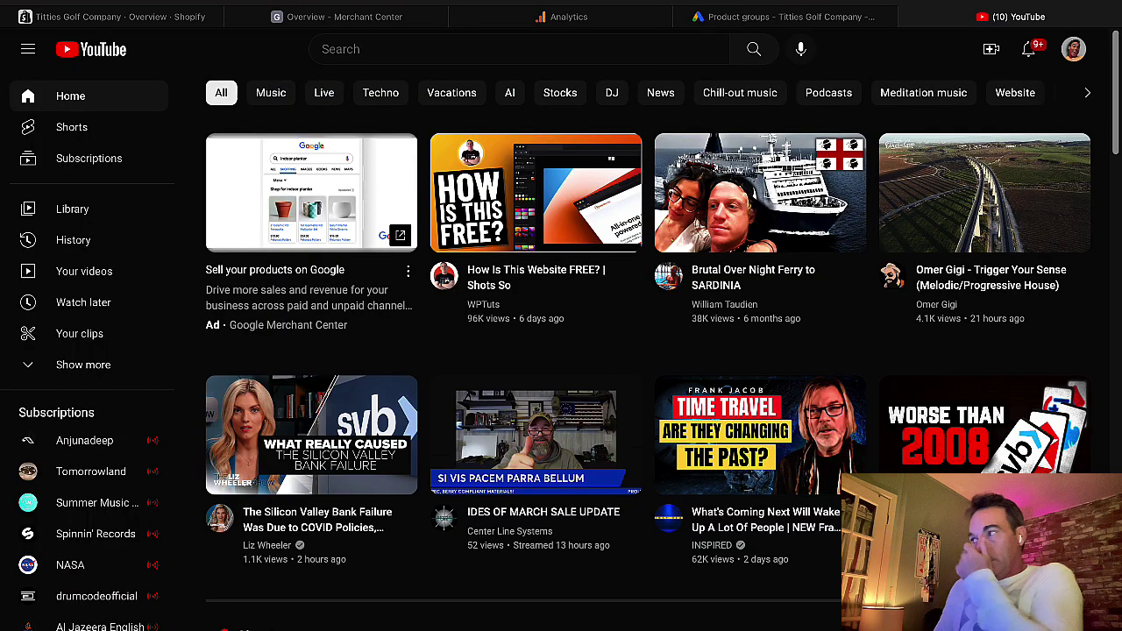
- Search YouTube for "google shopping ads tutorial" using the suggested query
{"action": "left_click", "coordinate": [397, 48]}
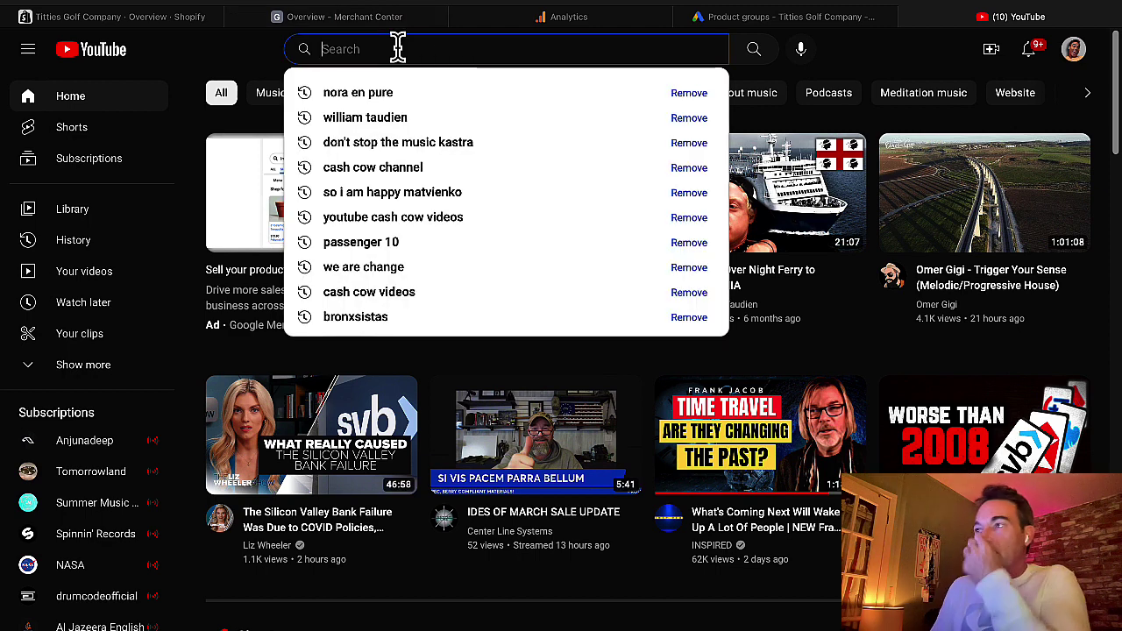
{"action": "type", "text": "goog"}
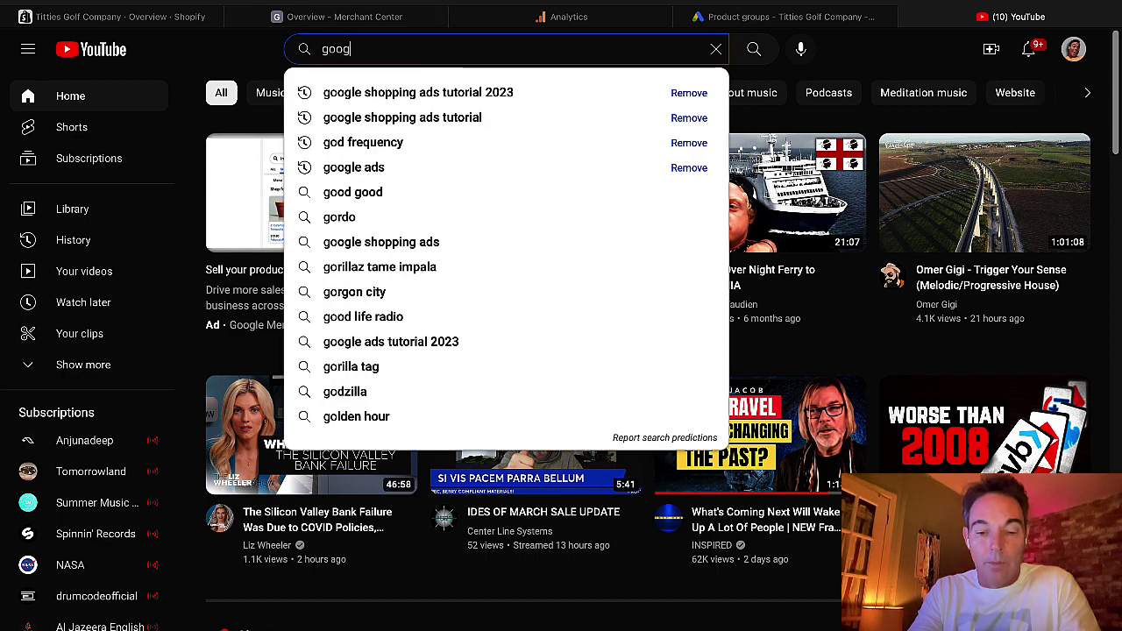
{"action": "type", "text": "le shoppi"}
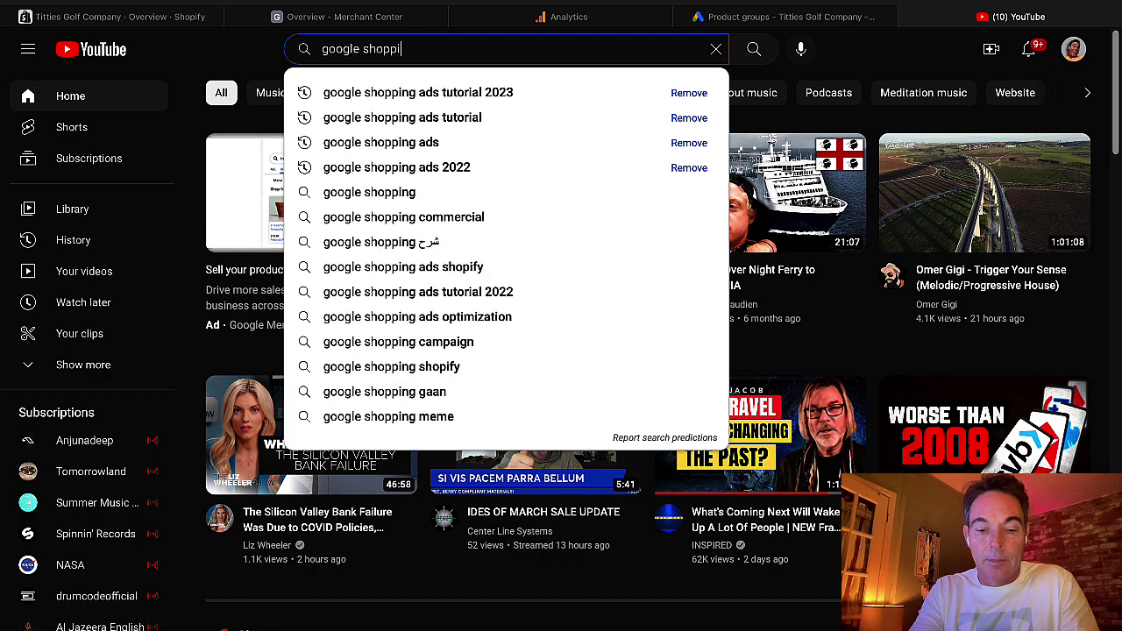
{"action": "type", "text": "ng"}
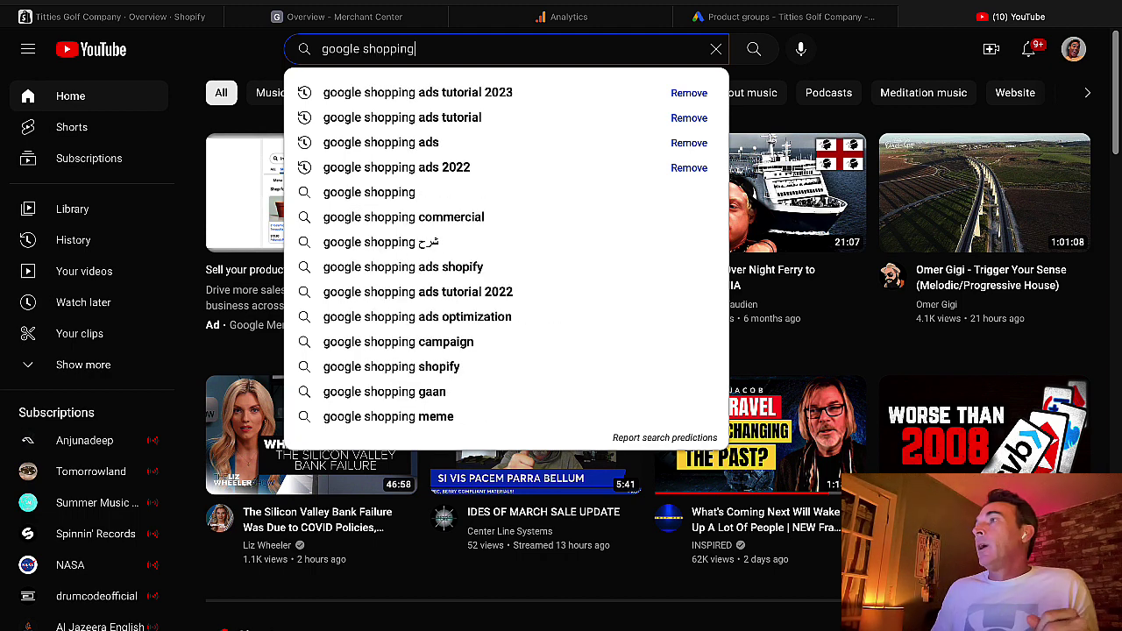
{"action": "left_click", "coordinate": [402, 117]}
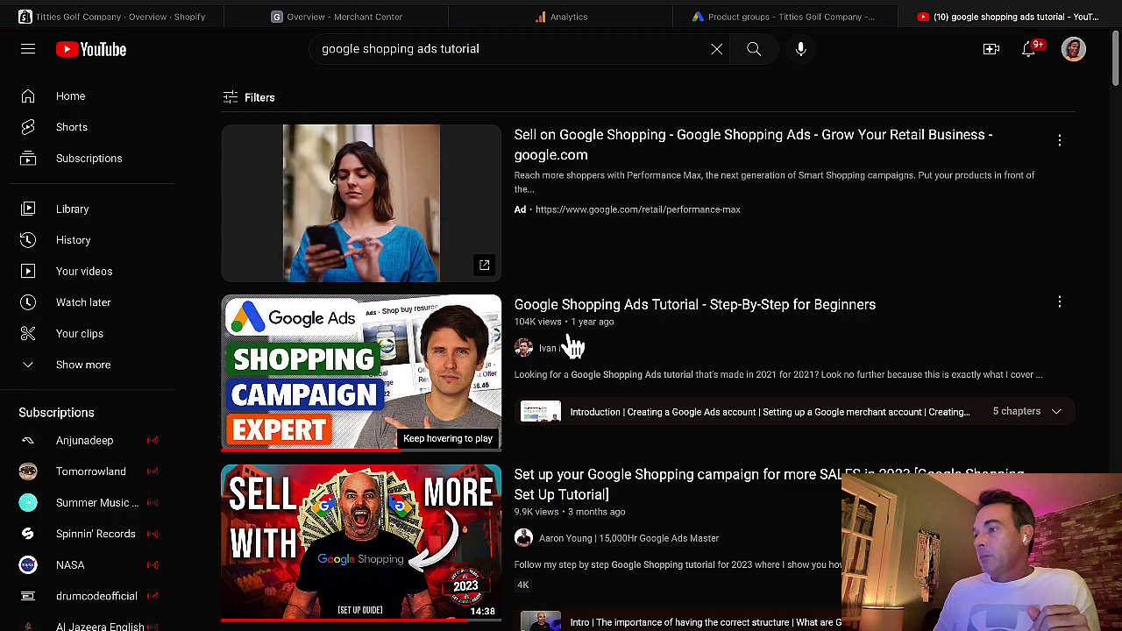
- Review the tutorial results and open the "15,000Hr Google Ads Master" channel behind the 2023 Google Shopping set-up video
{"action": "scroll", "coordinate": [544, 316], "scroll_direction": "down", "scroll_amount": 2}
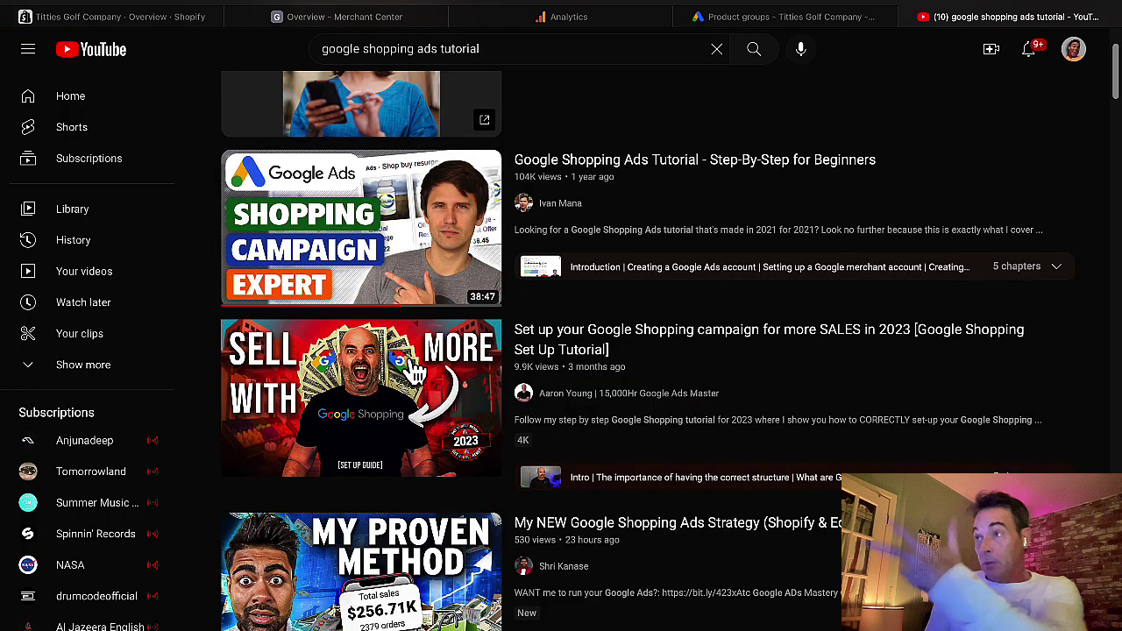
{"action": "mouse_move", "coordinate": [419, 370]}
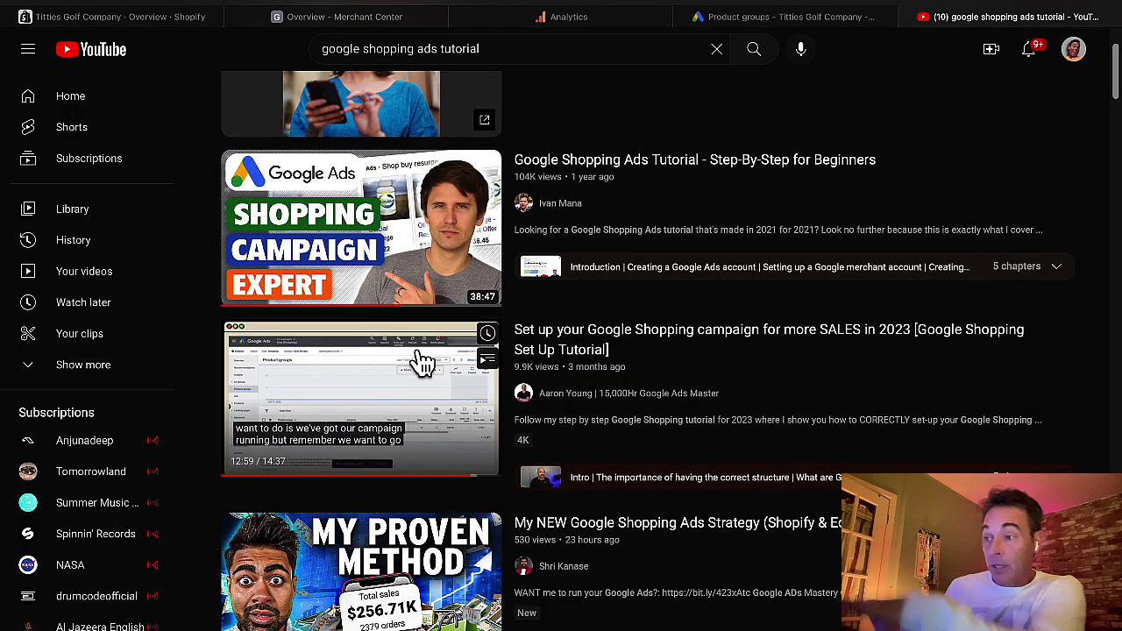
{"action": "scroll", "coordinate": [417, 389], "scroll_direction": "down", "scroll_amount": 1}
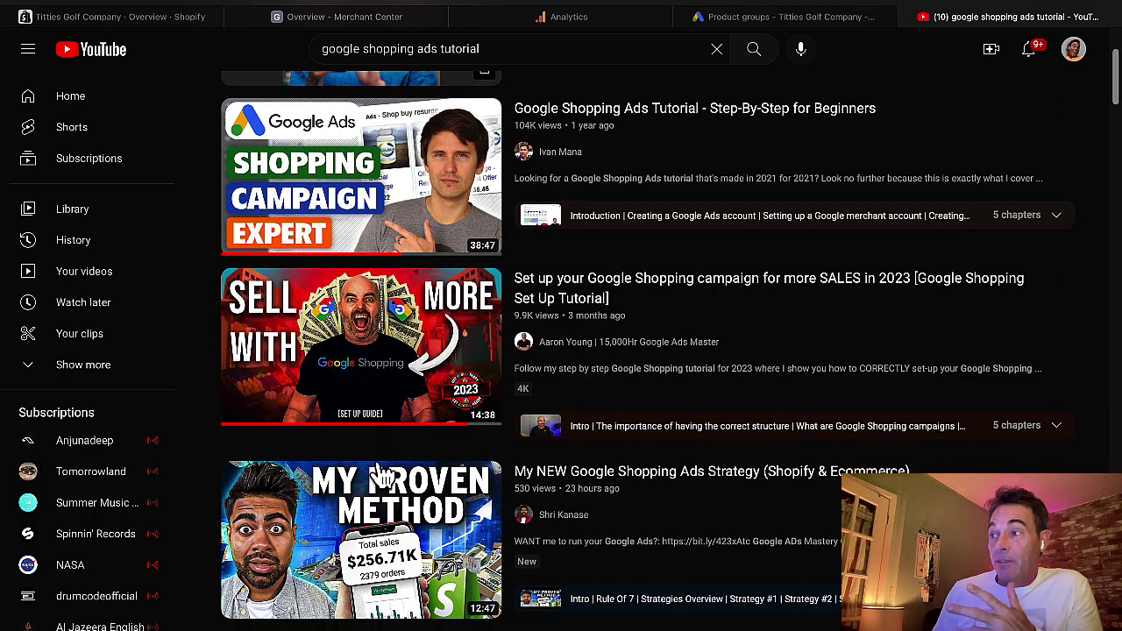
{"action": "mouse_move", "coordinate": [495, 473]}
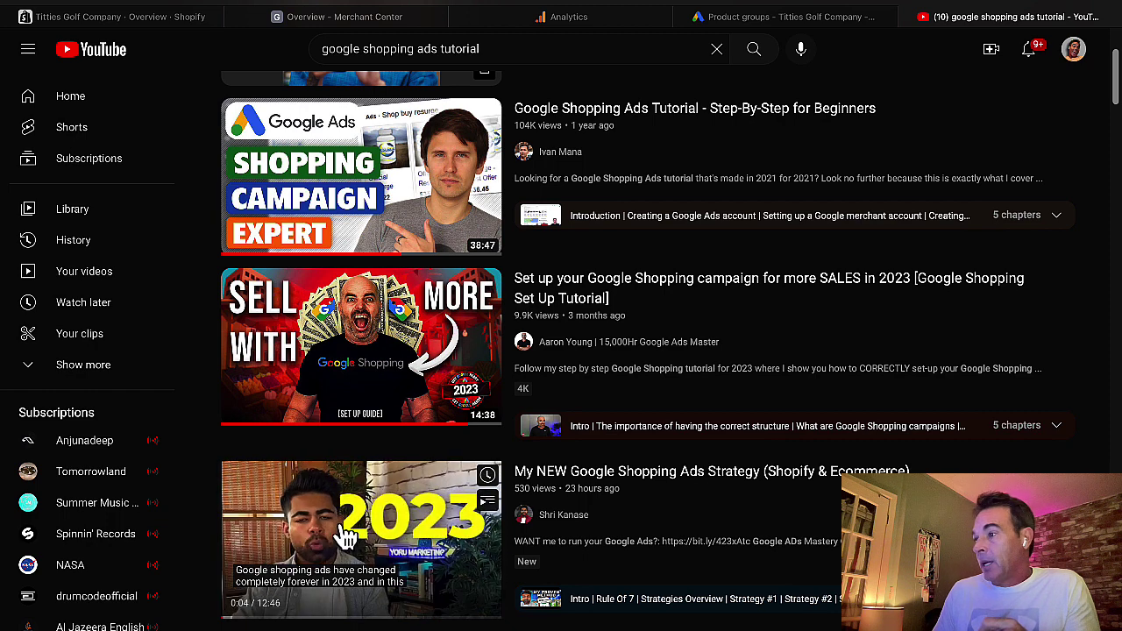
{"action": "scroll", "coordinate": [348, 536], "scroll_direction": "down", "scroll_amount": 1}
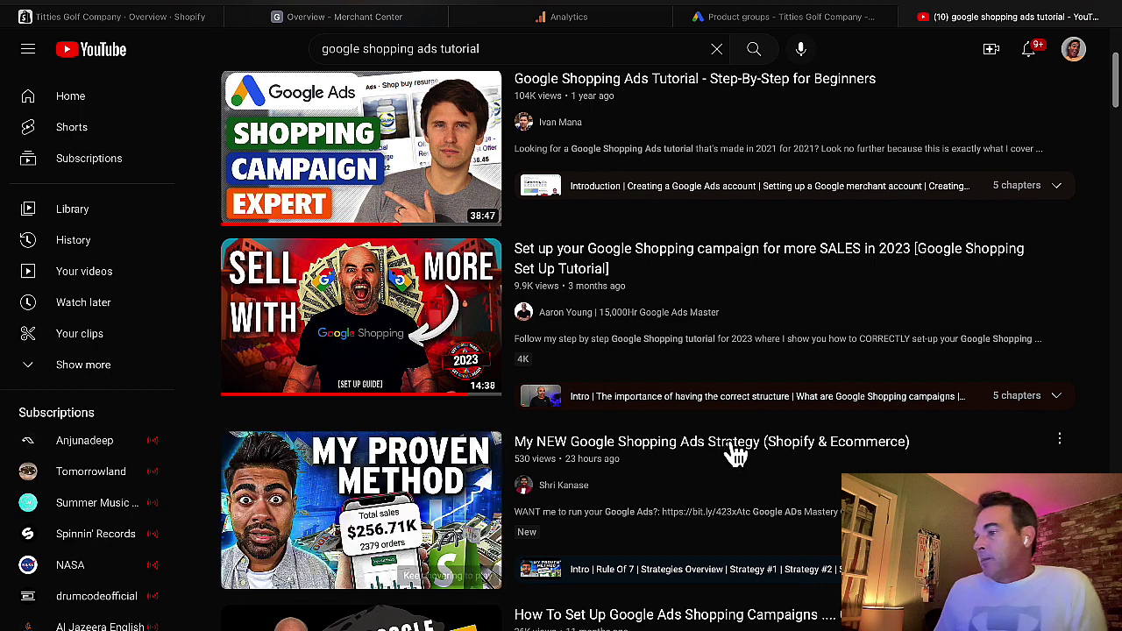
{"action": "mouse_move", "coordinate": [726, 482]}
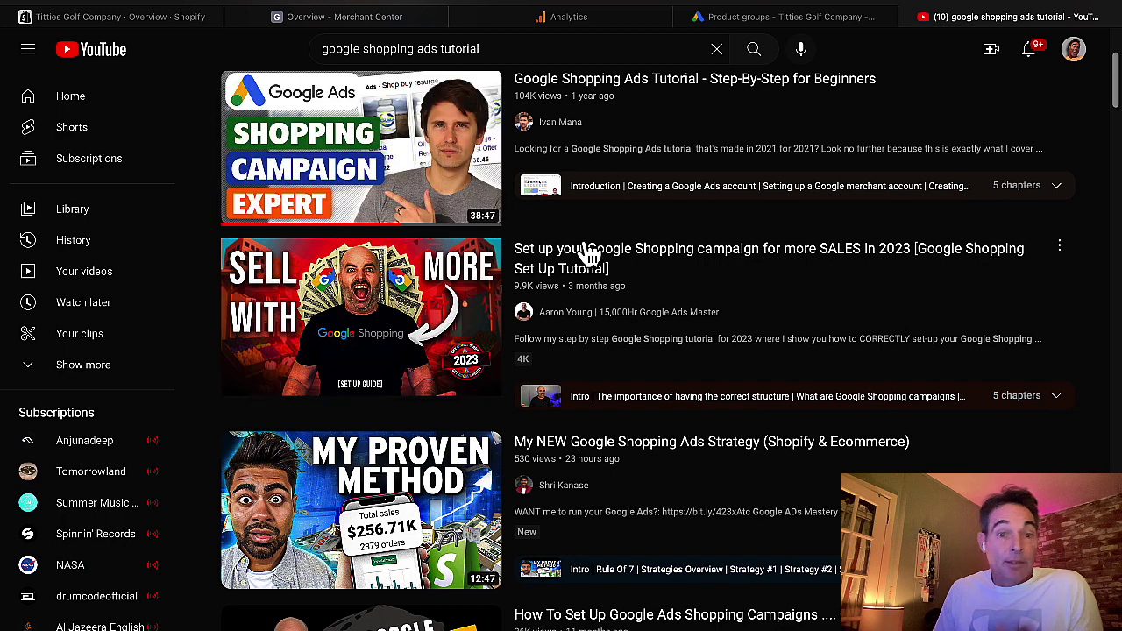
{"action": "mouse_move", "coordinate": [584, 250]}
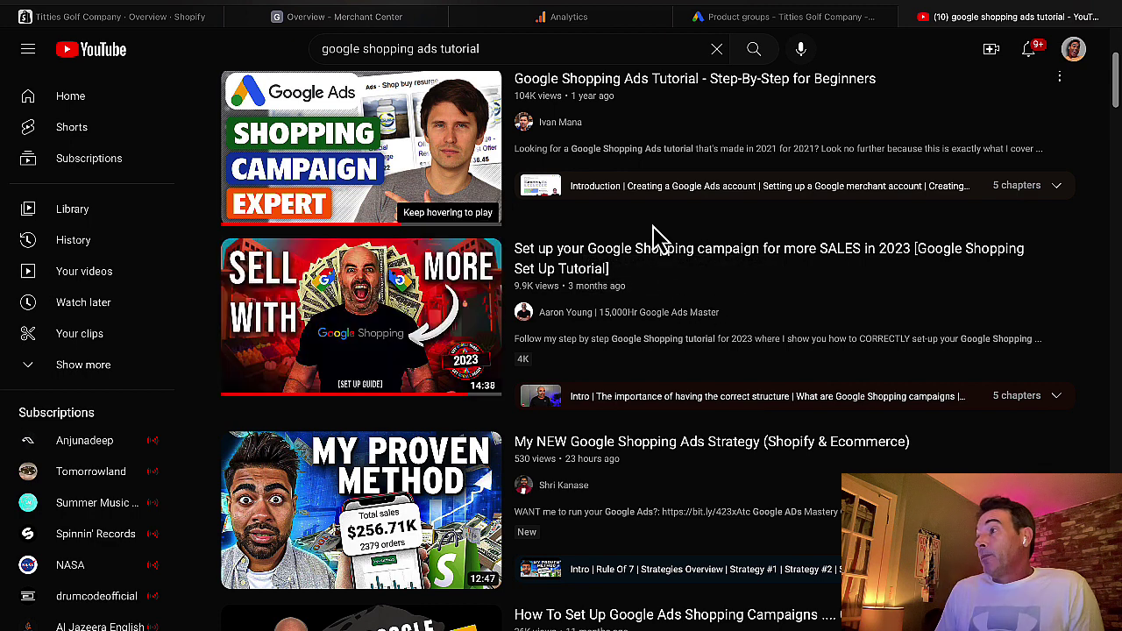
{"action": "left_click", "coordinate": [572, 314]}
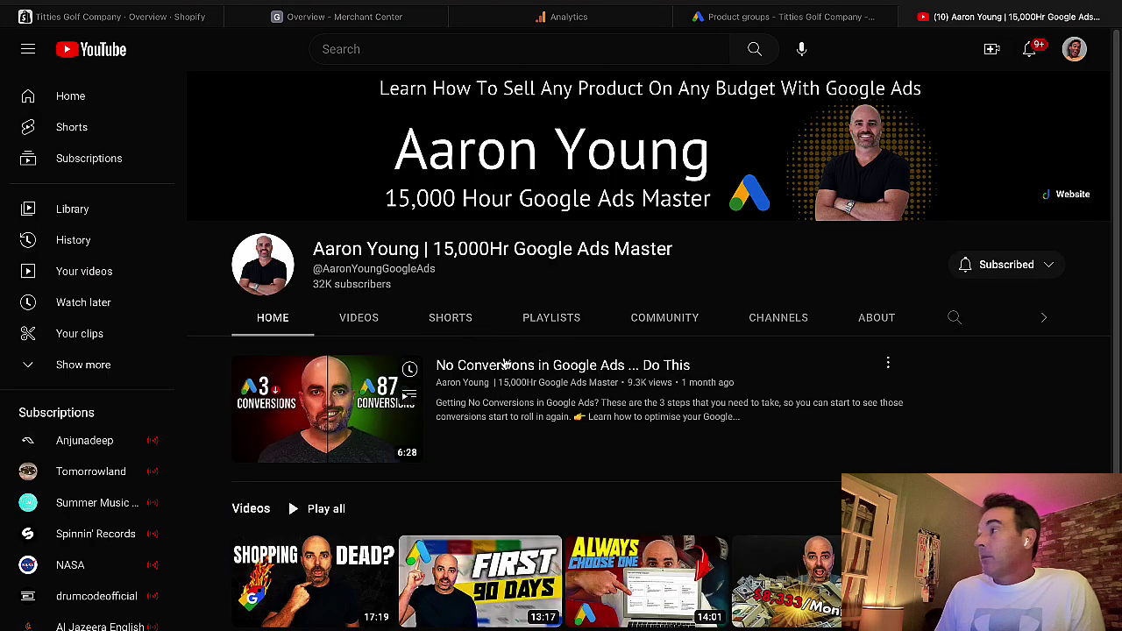
- Search within the channel for "merchant center" and look through the matching videos
{"action": "scroll", "coordinate": [516, 374], "scroll_direction": "down", "scroll_amount": 1}
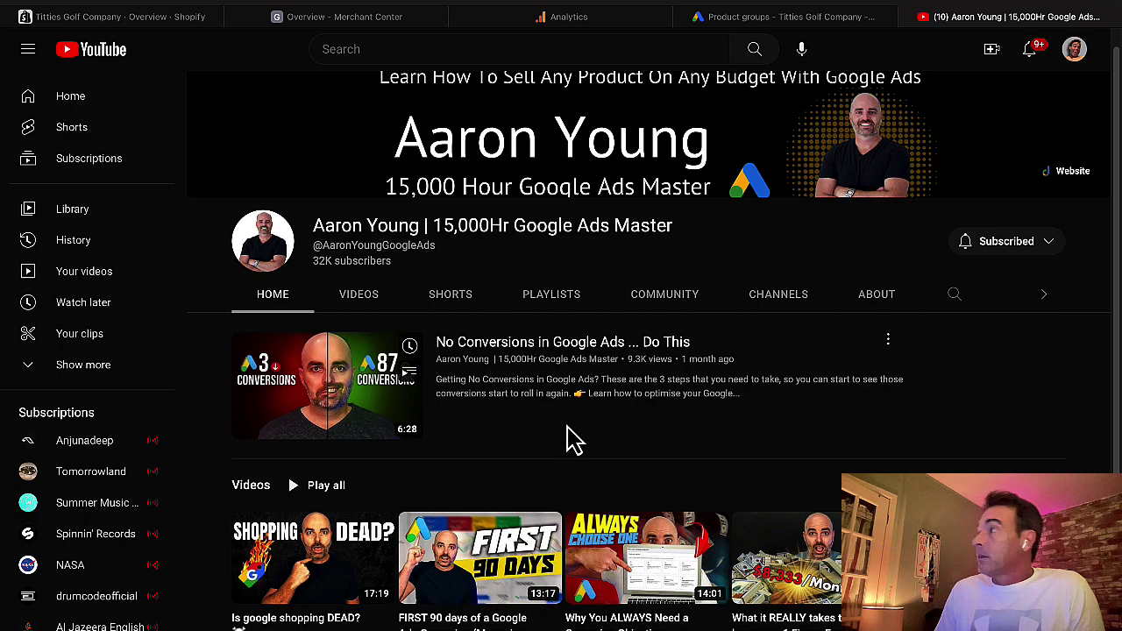
{"action": "scroll", "coordinate": [570, 434], "scroll_direction": "up", "scroll_amount": 1}
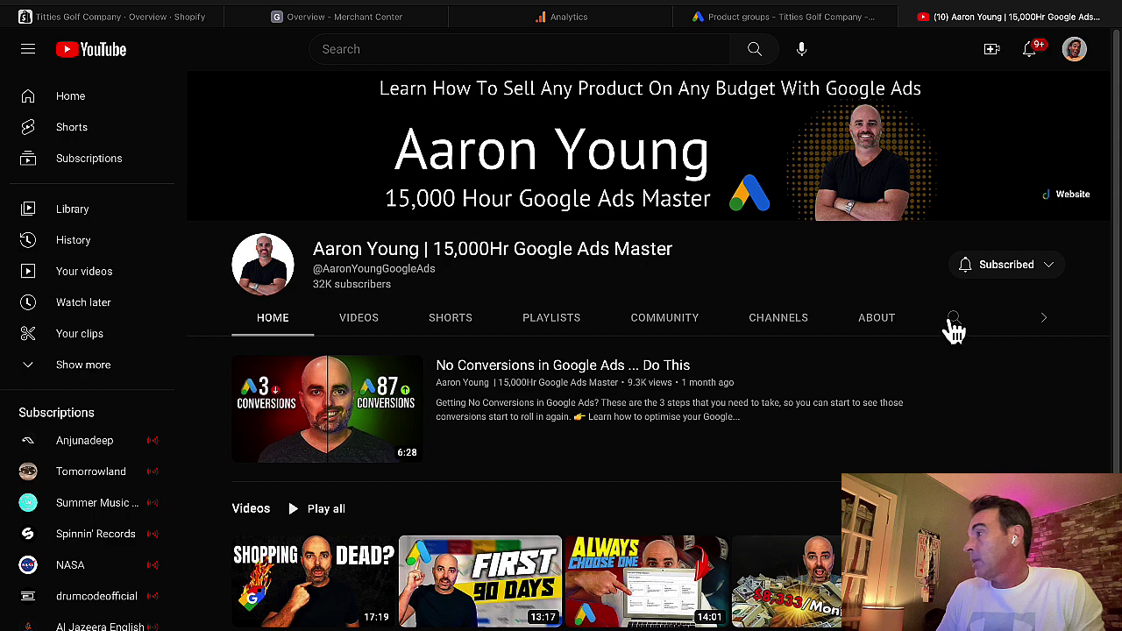
{"action": "left_click", "coordinate": [953, 319]}
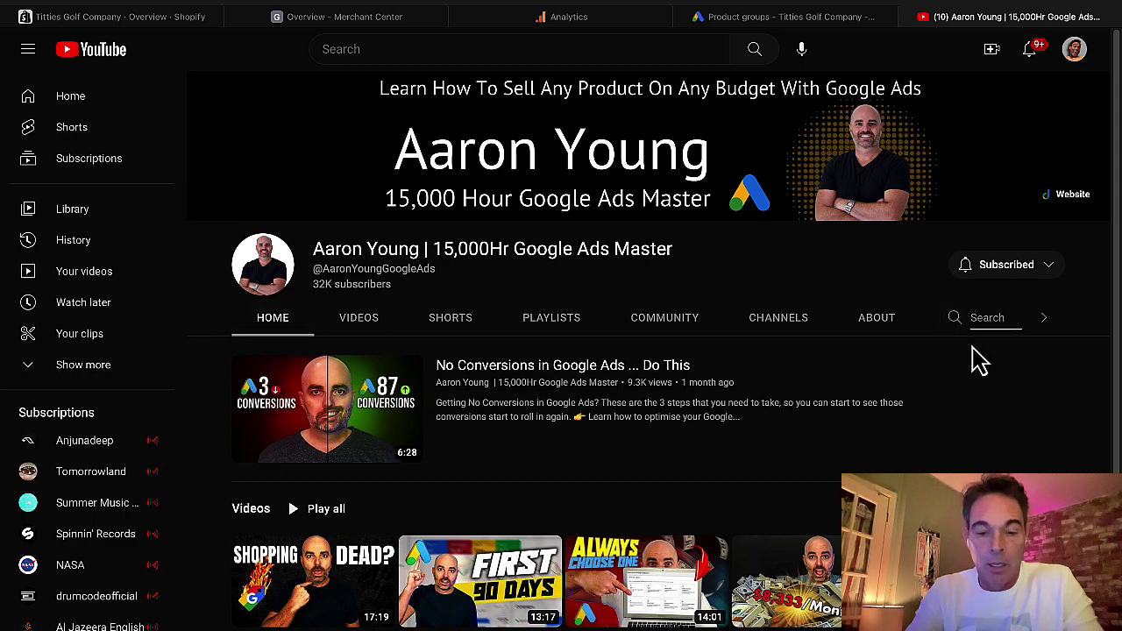
{"action": "type", "text": "merchant center"}
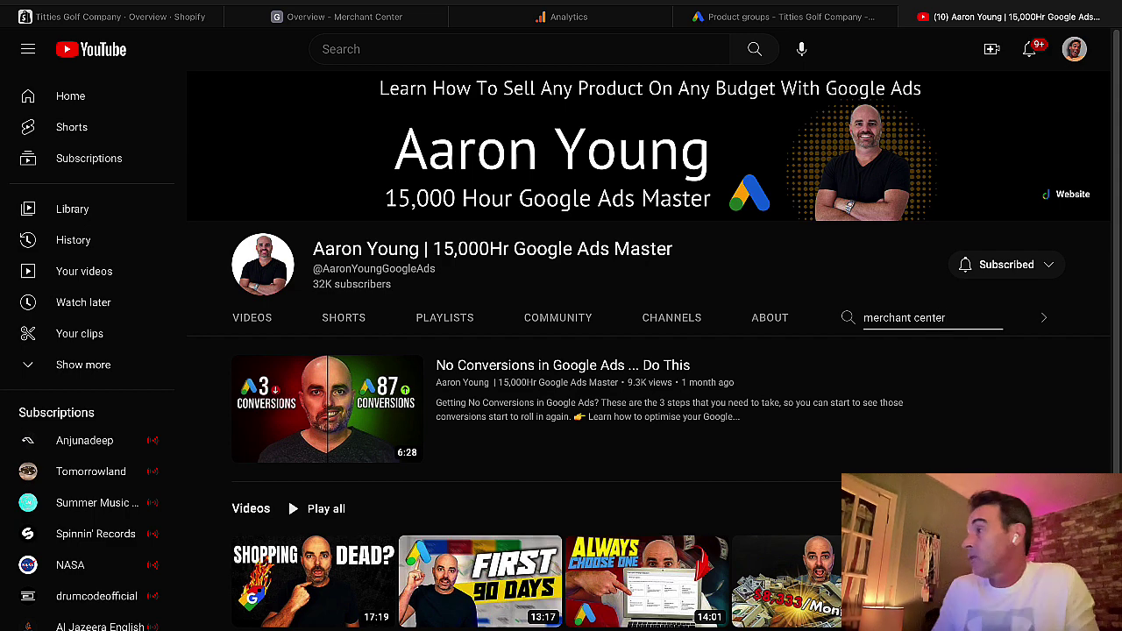
{"action": "key", "text": "Return"}
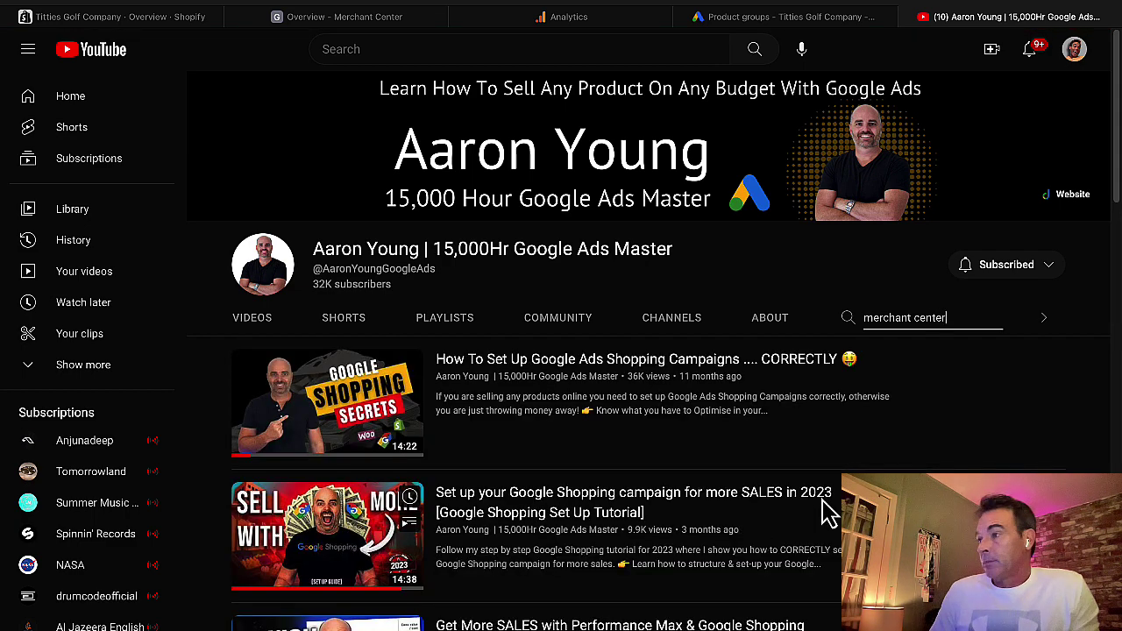
{"action": "scroll", "coordinate": [644, 456], "scroll_direction": "down", "scroll_amount": 1}
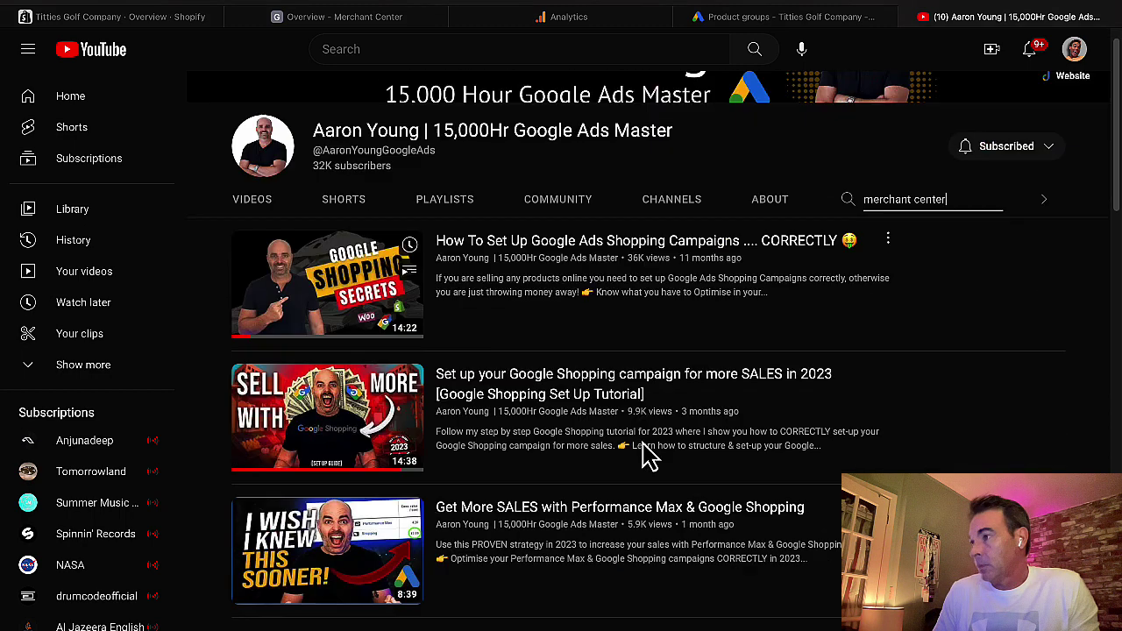